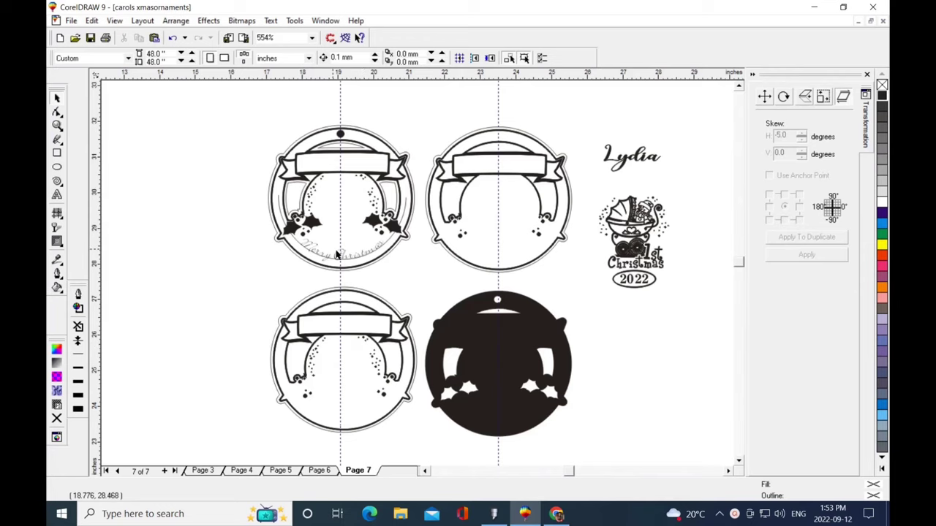
# - Switch the document's measurement units from inches to millimetres
pyautogui.scroll(2, 449, 277)
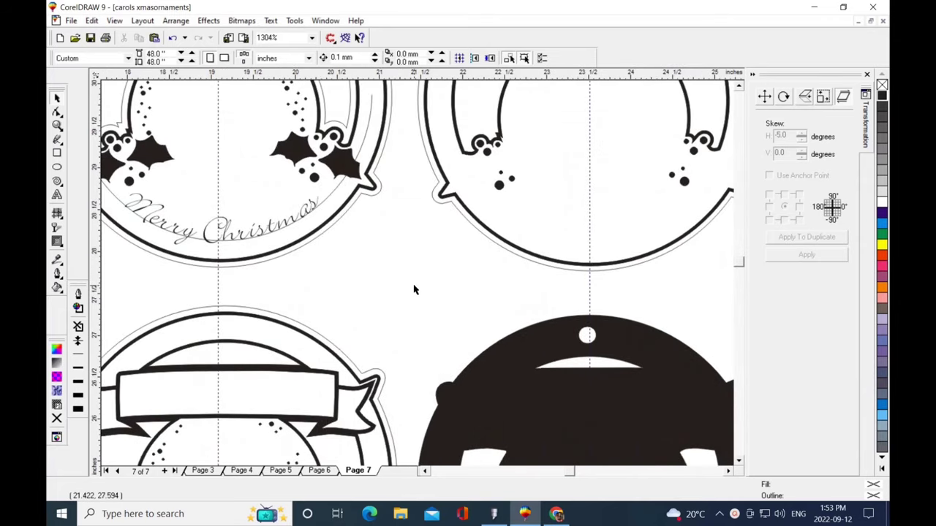
pyautogui.scroll(-1, 414, 288)
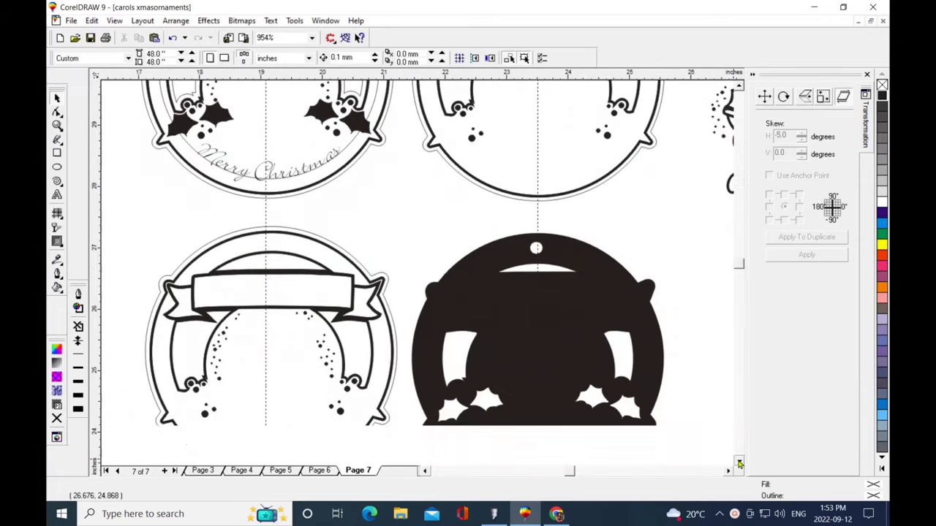
pyautogui.click(738, 462)
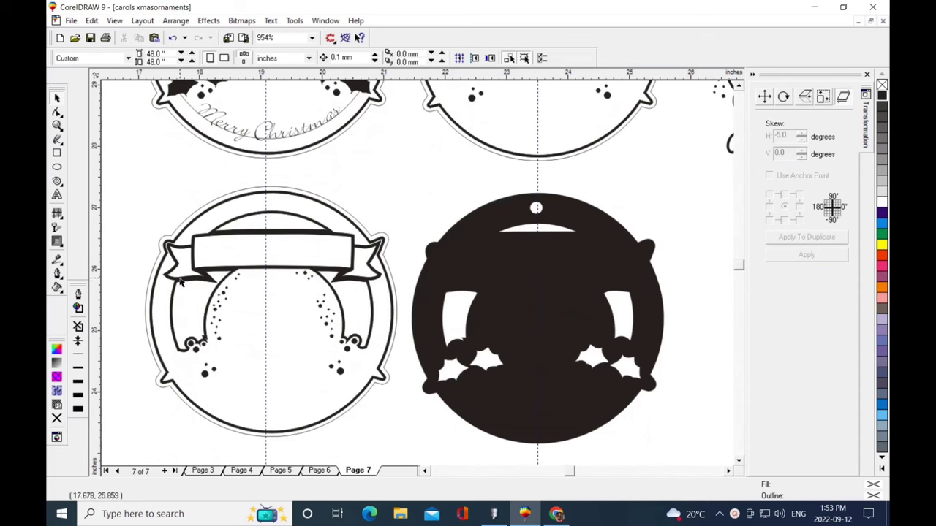
pyautogui.click(307, 58)
pyautogui.click(278, 80)
# - Select and deselect the lower-left ornament and the solid black ornament to inspect them
pyautogui.scroll(-1, 412, 209)
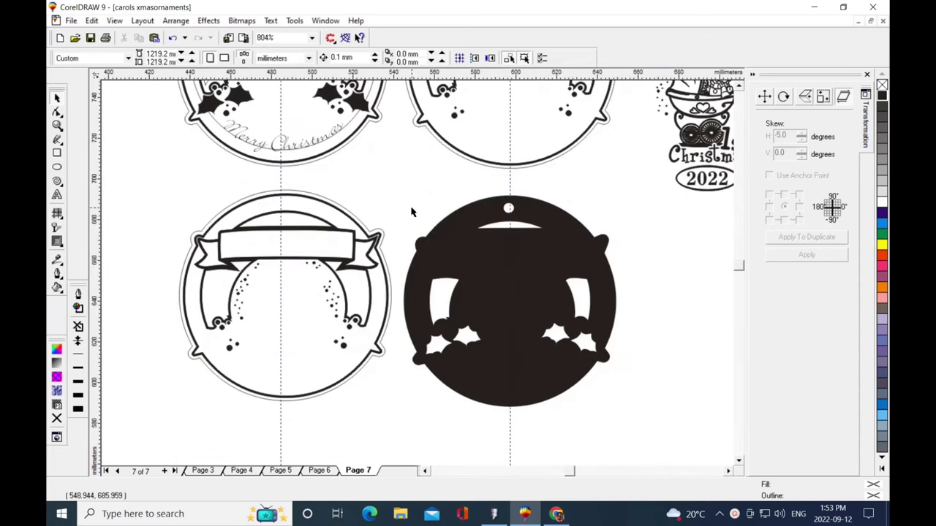
pyautogui.moveTo(397, 407); pyautogui.dragTo(122, 74)
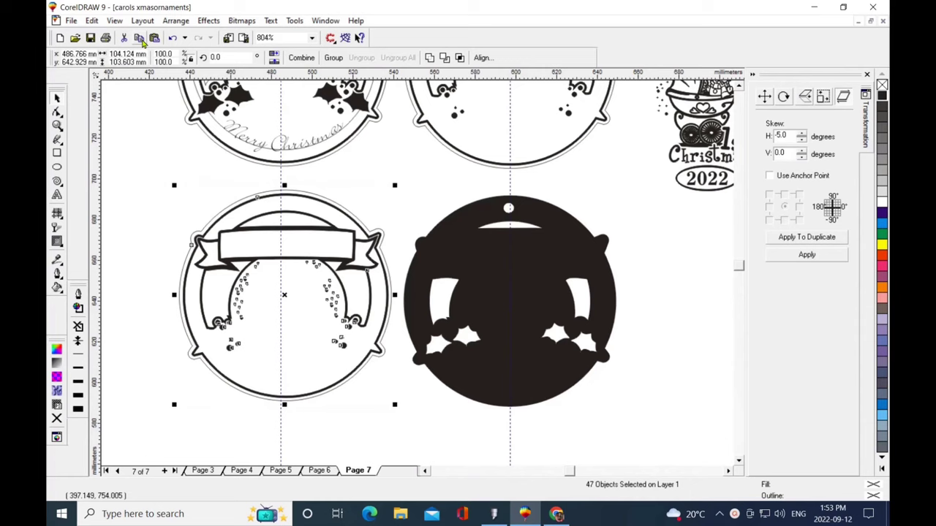
pyautogui.press('Escape')
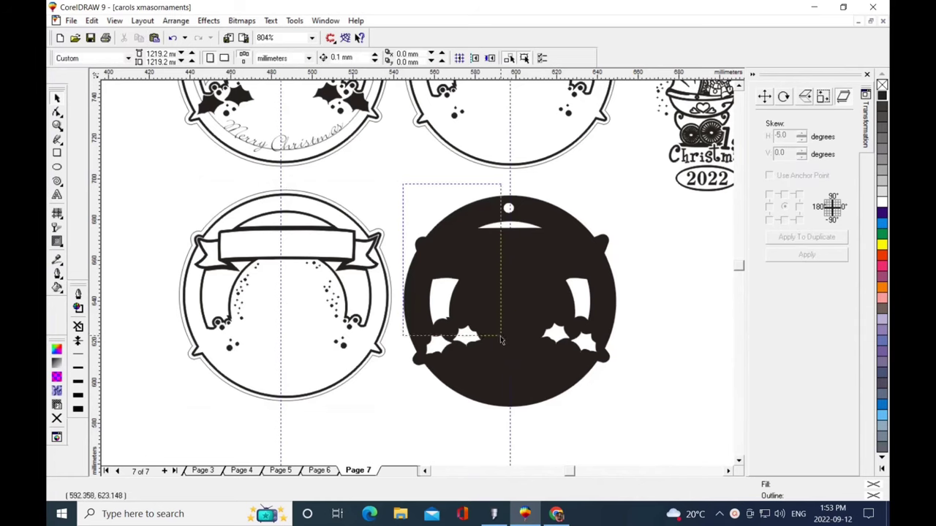
pyautogui.press('Tab')
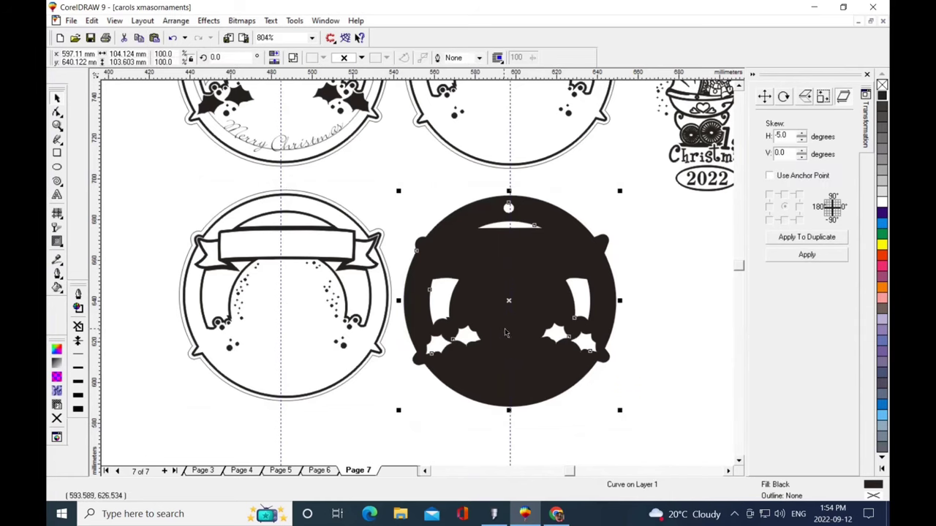
pyautogui.click(154, 217)
pyautogui.scroll(-1, 115, 214)
pyautogui.keyDown('ctrl'); pyautogui.scroll(2, 112, 209); pyautogui.keyUp('ctrl')
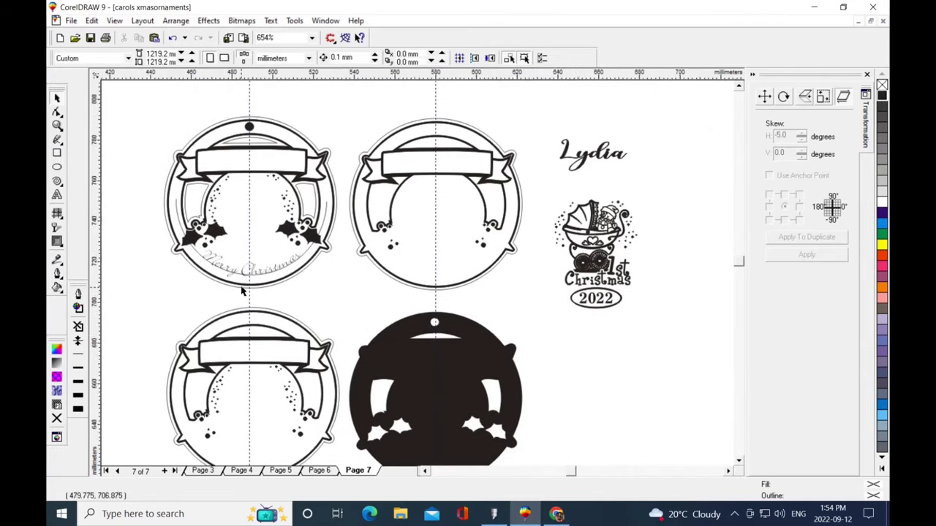
# - Set the curved Merry Christmas text to Bloomfield Condensed at 25.234 pt
pyautogui.keyDown('ctrl'); pyautogui.scroll(2, 247, 288); pyautogui.keyUp('ctrl')
pyautogui.click(238, 251)
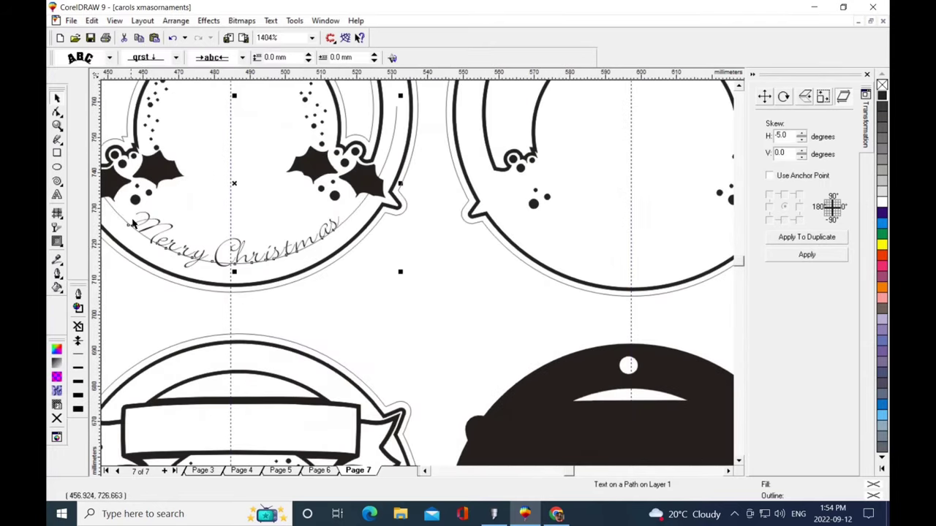
pyautogui.click(270, 20)
pyautogui.click(428, 394)
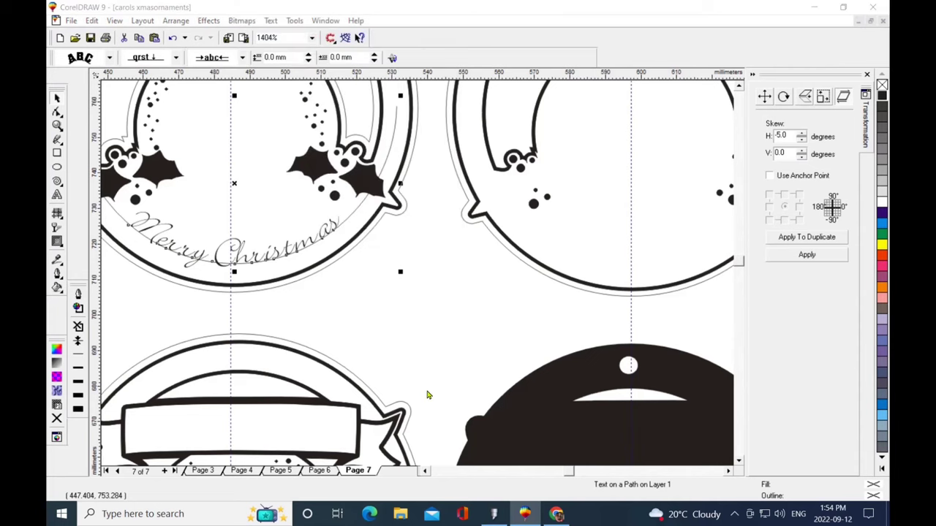
pyautogui.moveTo(442, 139); pyautogui.dragTo(532, 138)
pyautogui.click(540, 185)
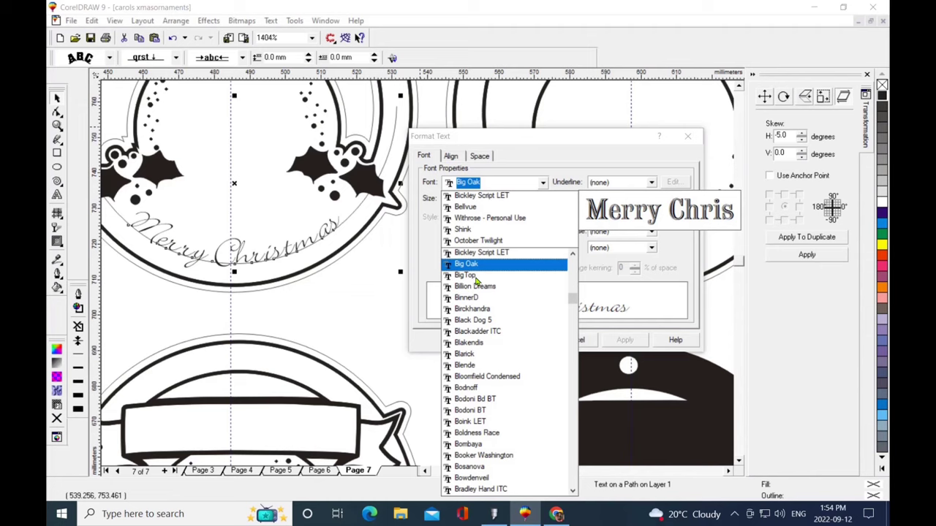
pyautogui.click(476, 377)
pyautogui.click(624, 340)
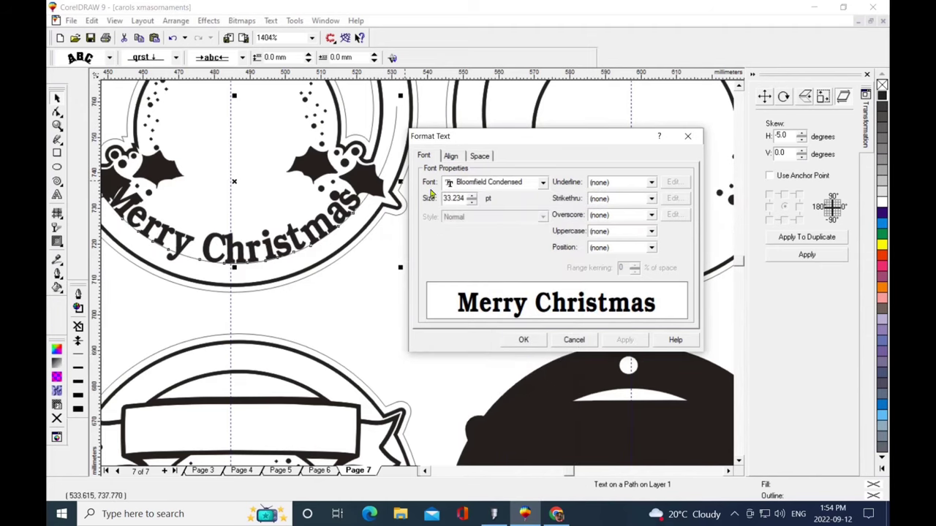
pyautogui.moveTo(442, 198); pyautogui.dragTo(452, 198)
pyautogui.write('25')
pyautogui.click(624, 340)
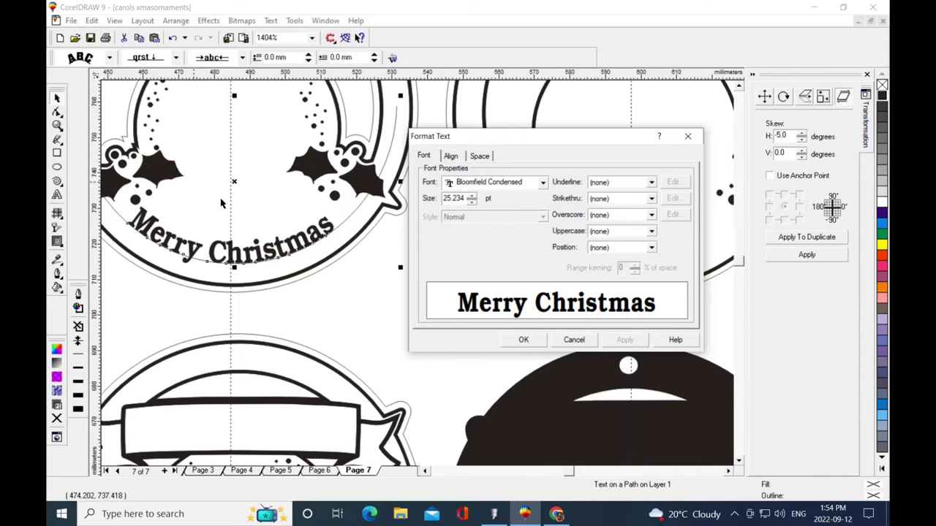
# - Widen the Merry Christmas character spacing to 4.0% and confirm the formatting
pyautogui.click(478, 156)
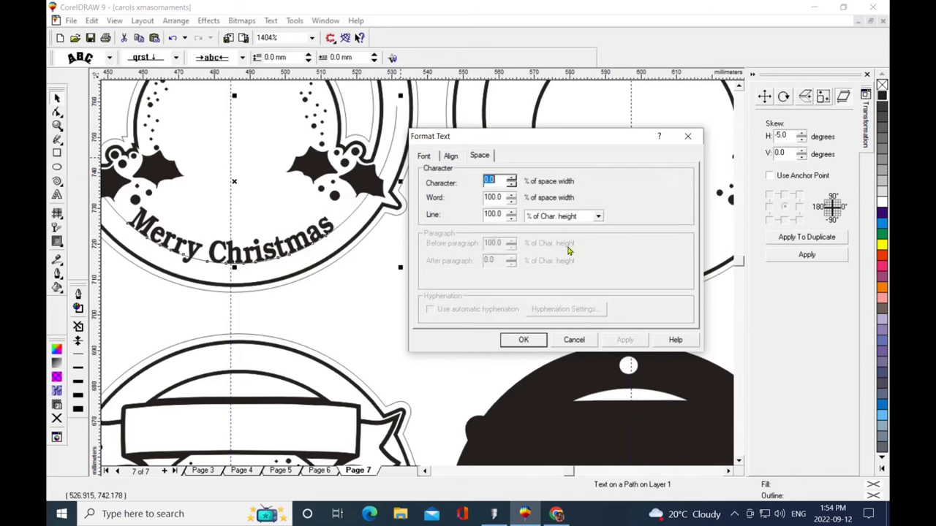
pyautogui.click(511, 178)
pyautogui.click(624, 340)
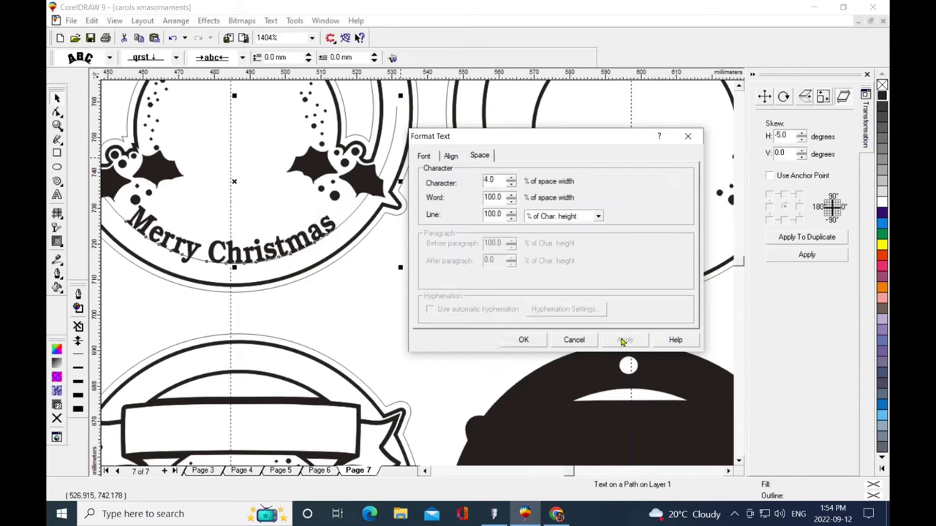
pyautogui.click(523, 340)
pyautogui.click(447, 280)
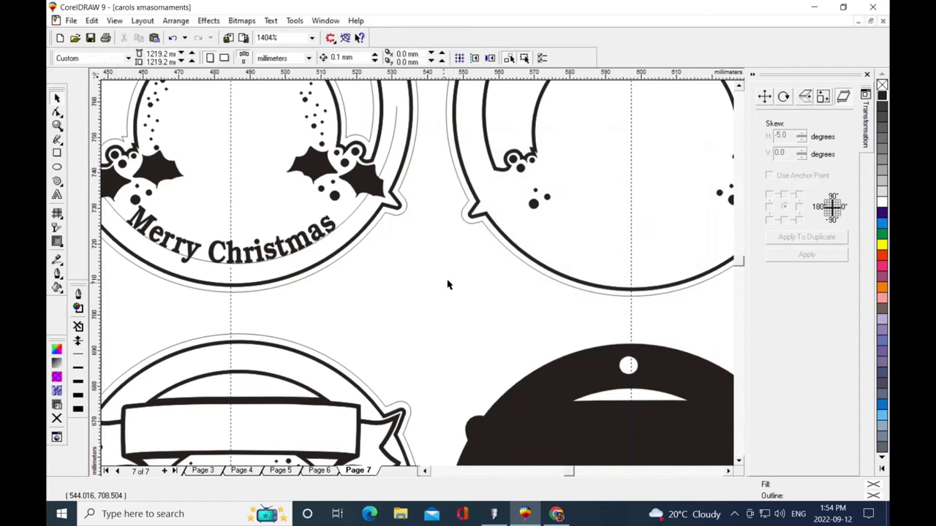
# - Place a copy of the Lydia text centred on the top-right ornament's banner
pyautogui.scroll(-3, 449, 281)
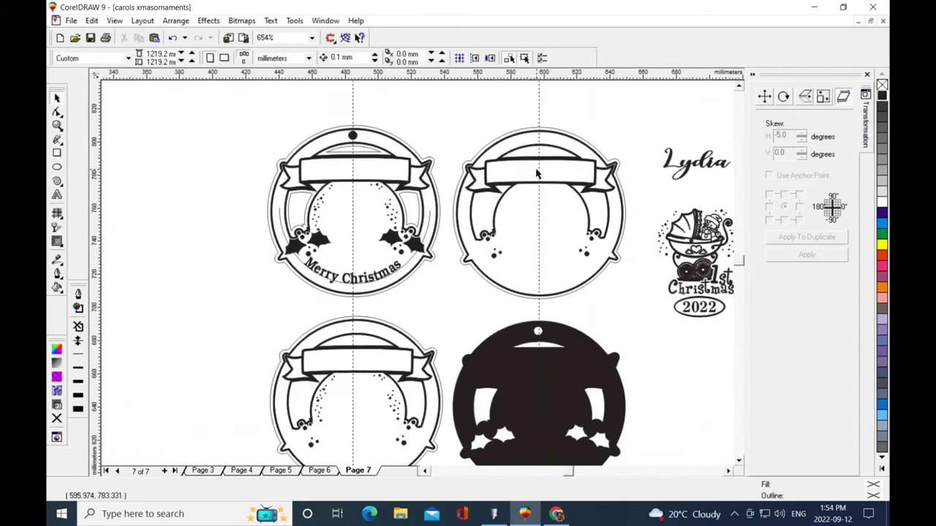
pyautogui.click(694, 168)
pyautogui.moveTo(695, 168); pyautogui.dragTo(541, 174)
pyautogui.scroll(3, 541, 174)
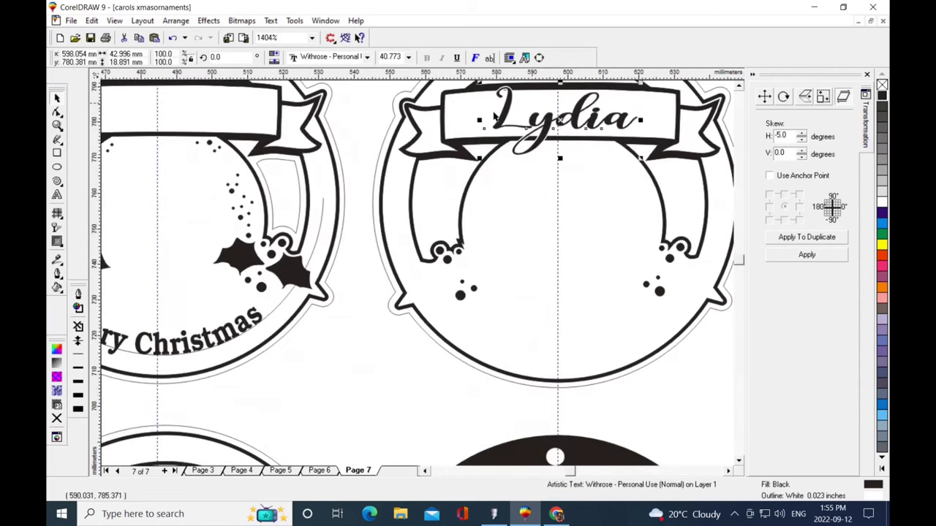
pyautogui.moveTo(559, 120); pyautogui.dragTo(557, 125)
pyautogui.scroll(3, 614, 177)
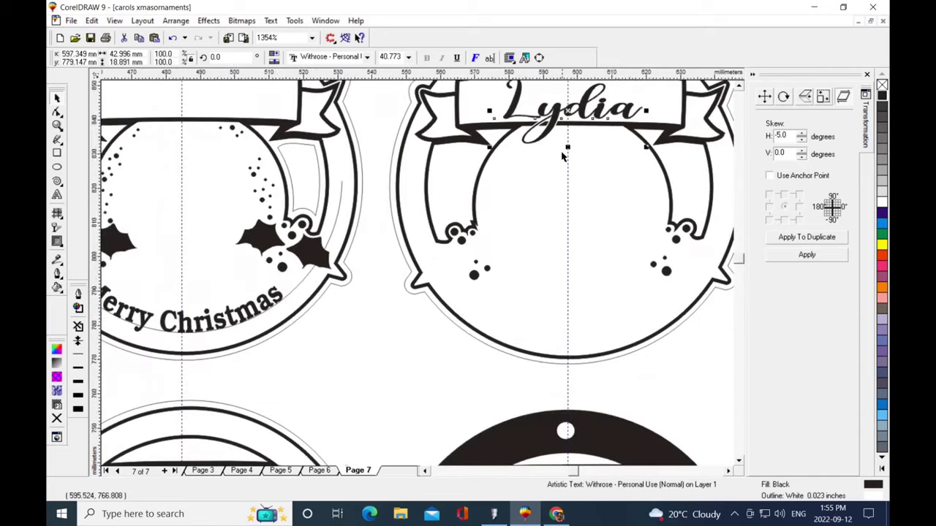
pyautogui.scroll(3, 614, 176)
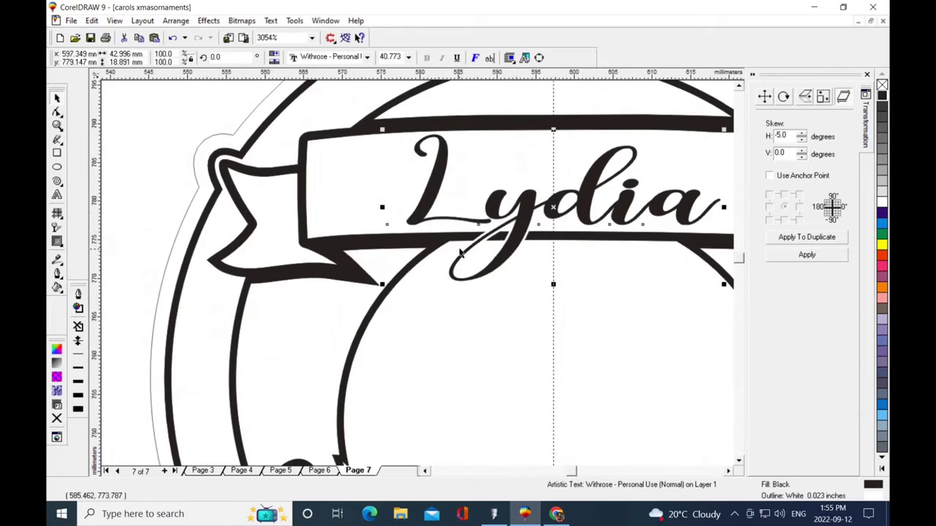
pyautogui.scroll(-3, 576, 254)
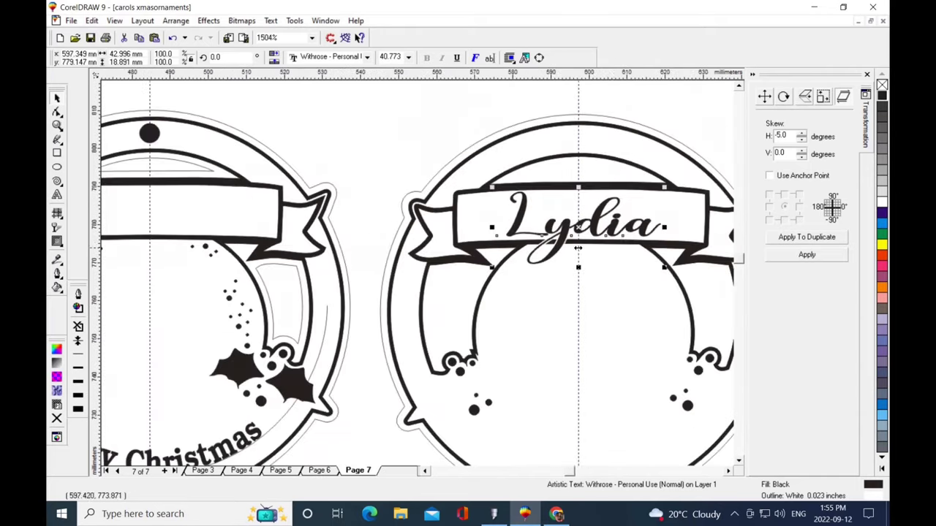
# - Review the Lydia text's Outline Pen settings, then cancel without changes
pyautogui.click(57, 277)
pyautogui.click(86, 279)
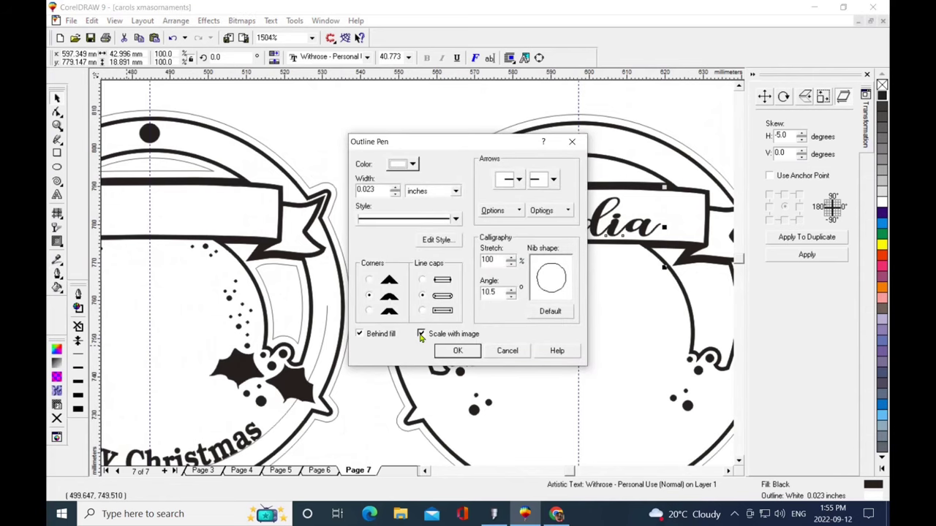
pyautogui.click(507, 351)
pyautogui.click(627, 301)
pyautogui.scroll(-1, 627, 301)
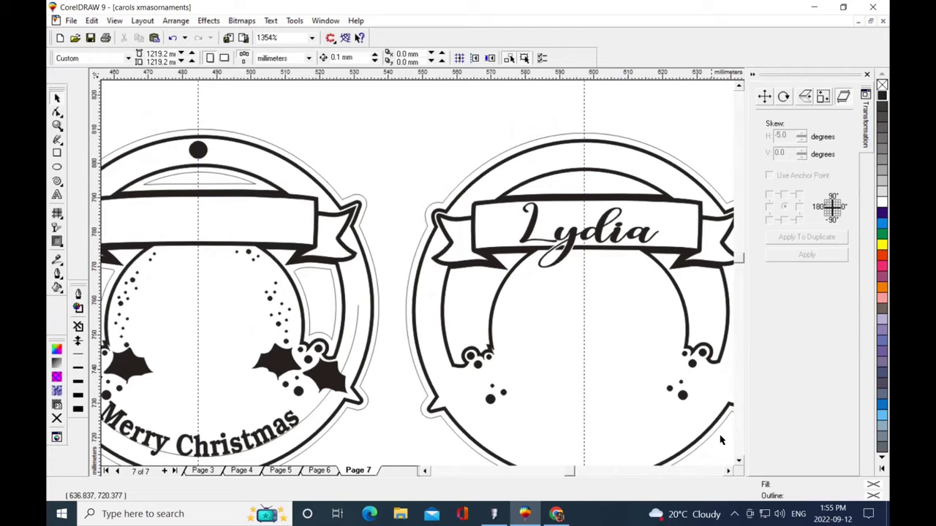
# - Move the pram-and-snowman design into the Lydia ornament and nudge it just above '1st Christmas'
pyautogui.click(728, 471)
pyautogui.scroll(-1, 597, 402)
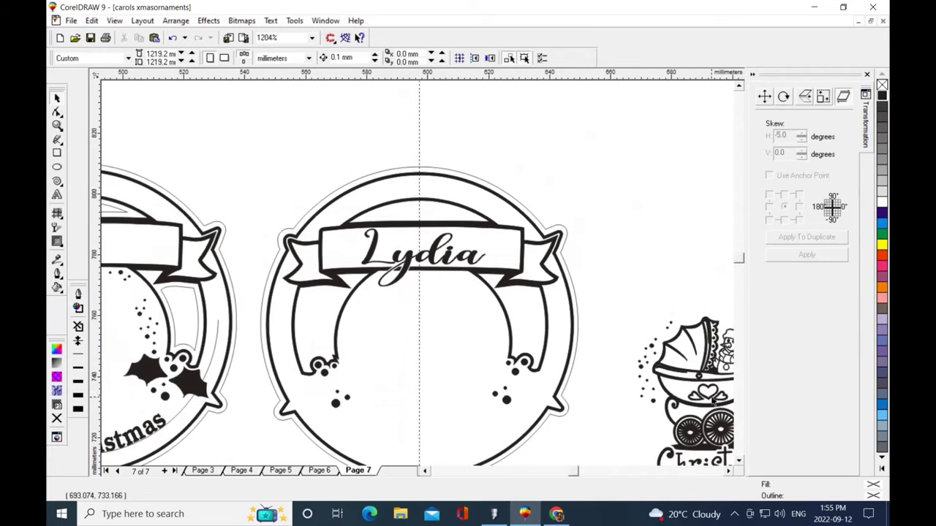
pyautogui.moveTo(710, 398); pyautogui.dragTo(413, 345)
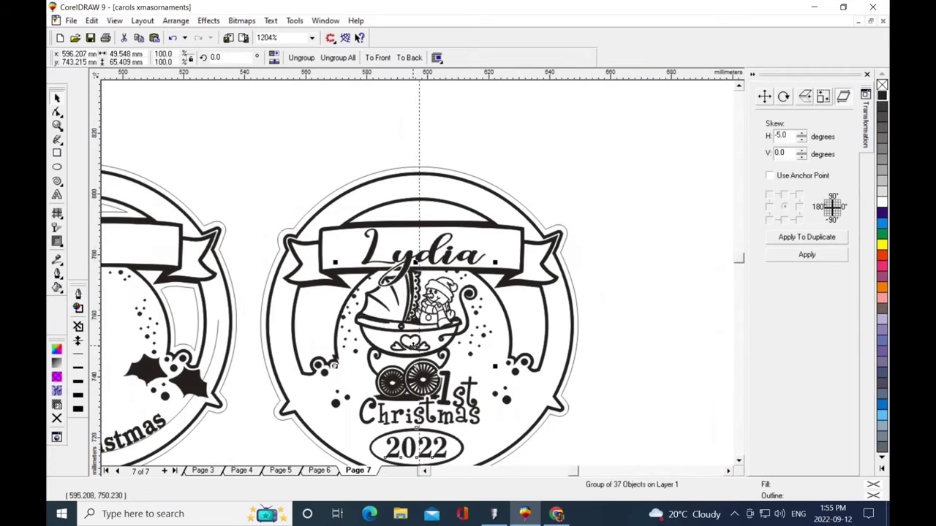
pyautogui.click(739, 460)
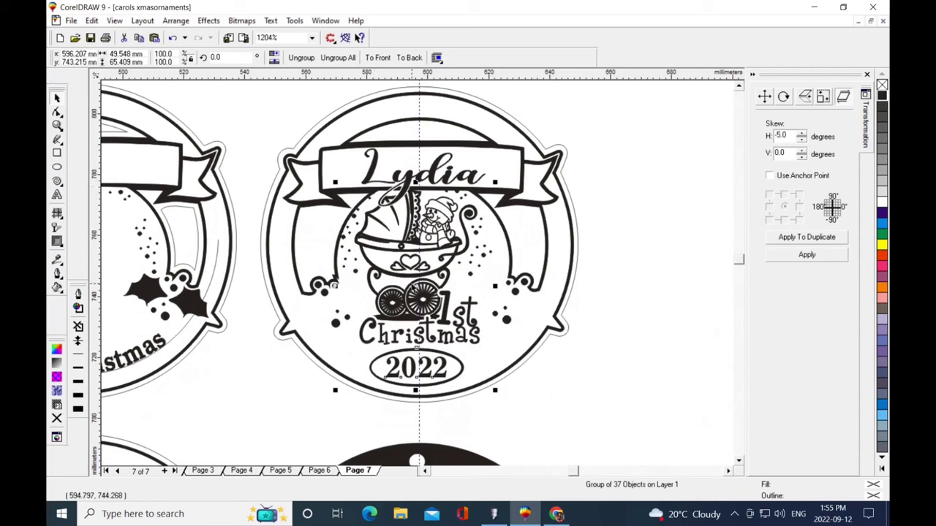
pyautogui.moveTo(417, 288); pyautogui.dragTo(426, 295)
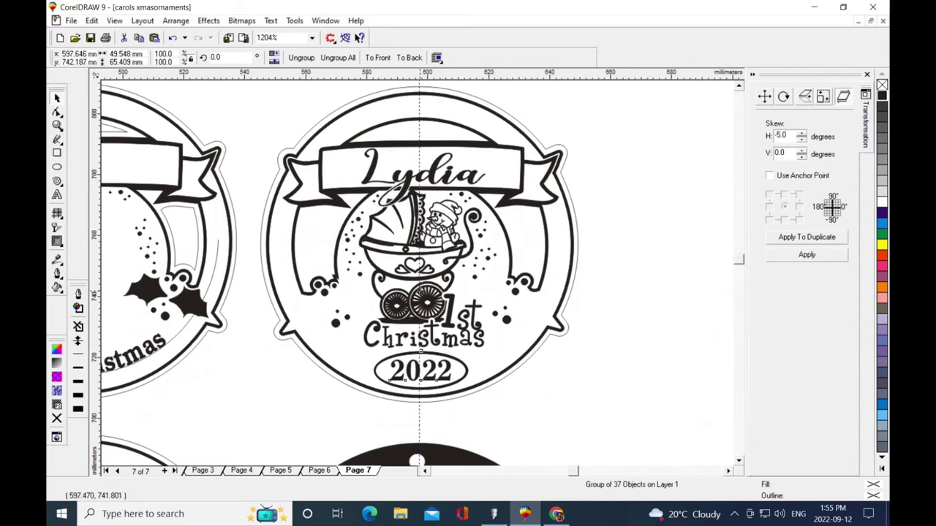
pyautogui.press('Down')
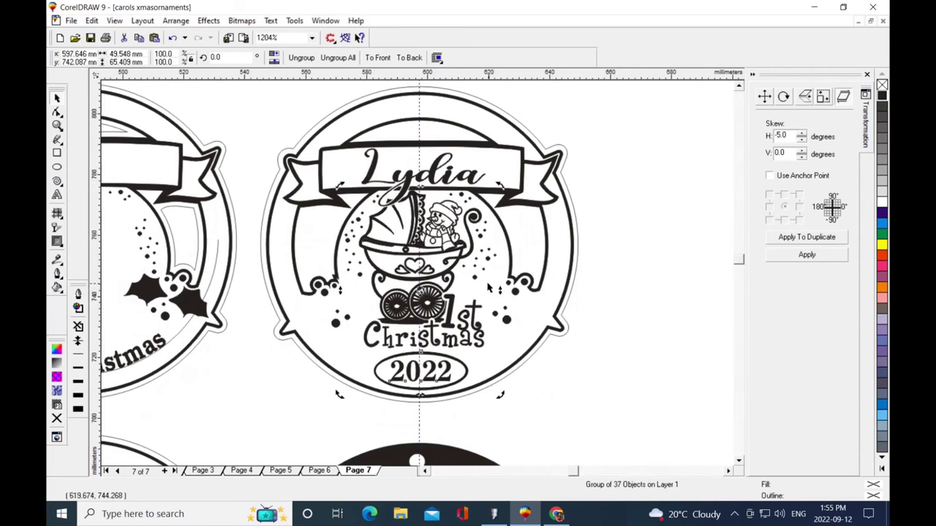
pyautogui.press('Left')
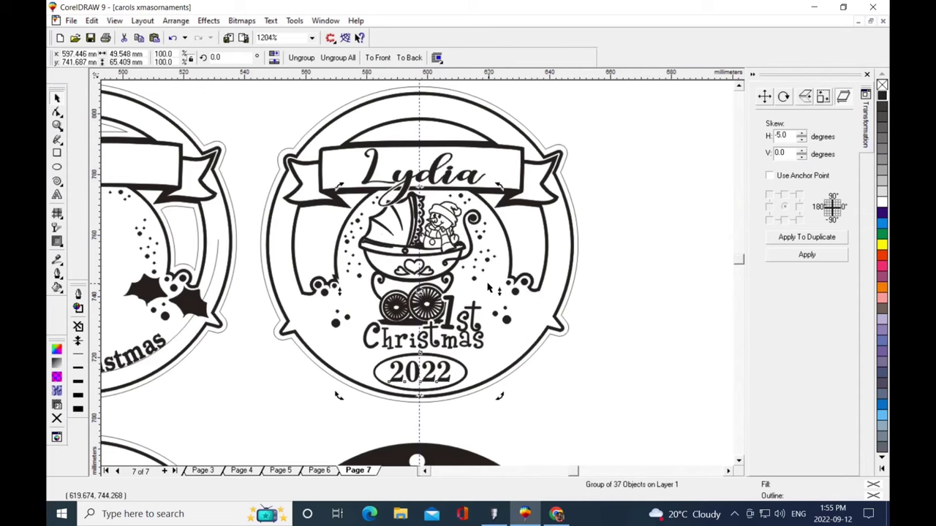
pyautogui.click(636, 268)
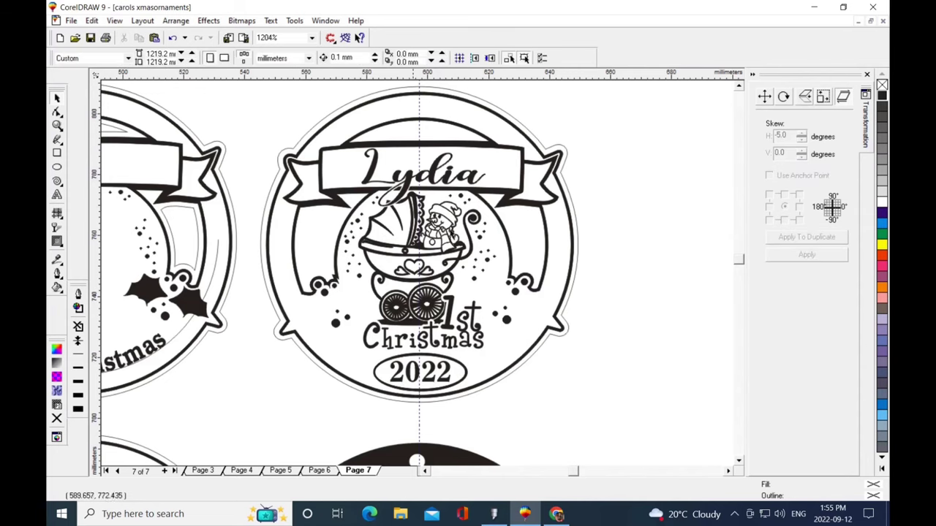
pyautogui.scroll(-4, 587, 318)
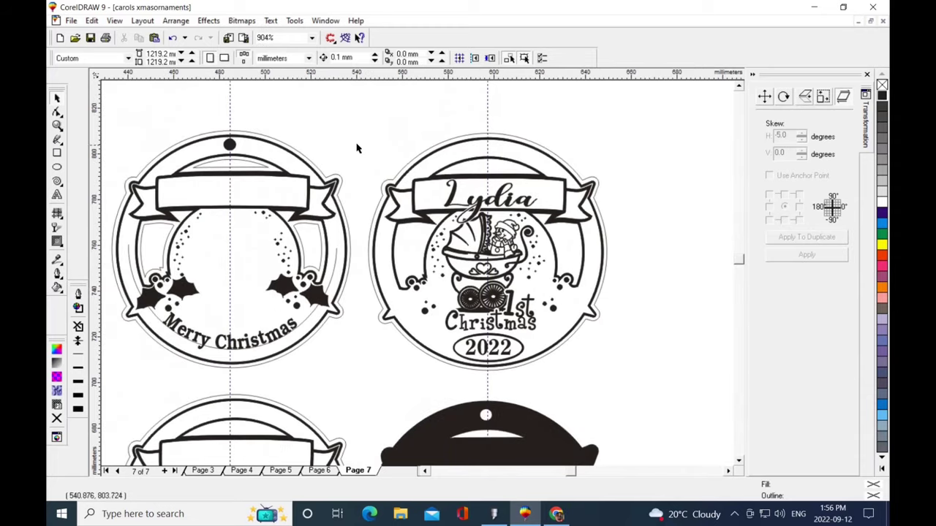
# - Start a selected-only export of the Lydia ornament, renaming the file to lydiaorn1
pyautogui.moveTo(360, 133); pyautogui.dragTo(661, 386)
pyautogui.click(71, 21)
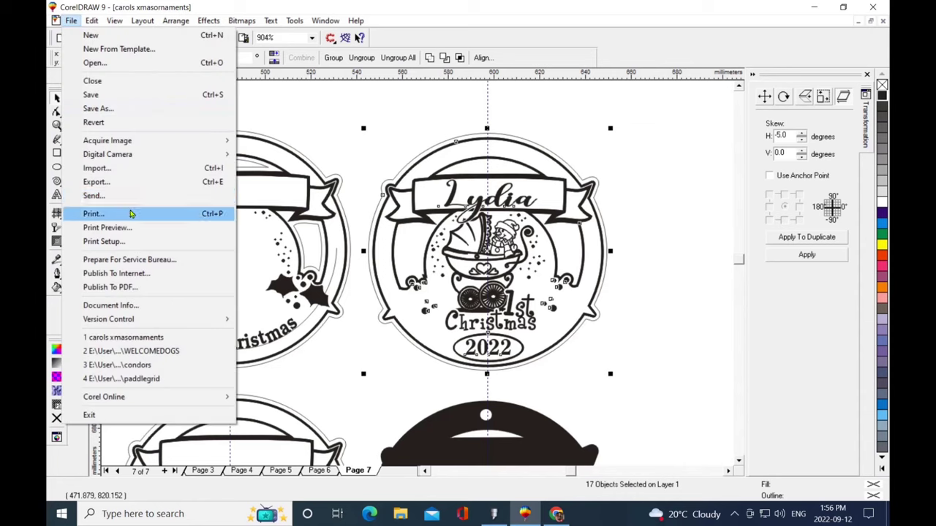
pyautogui.click(100, 182)
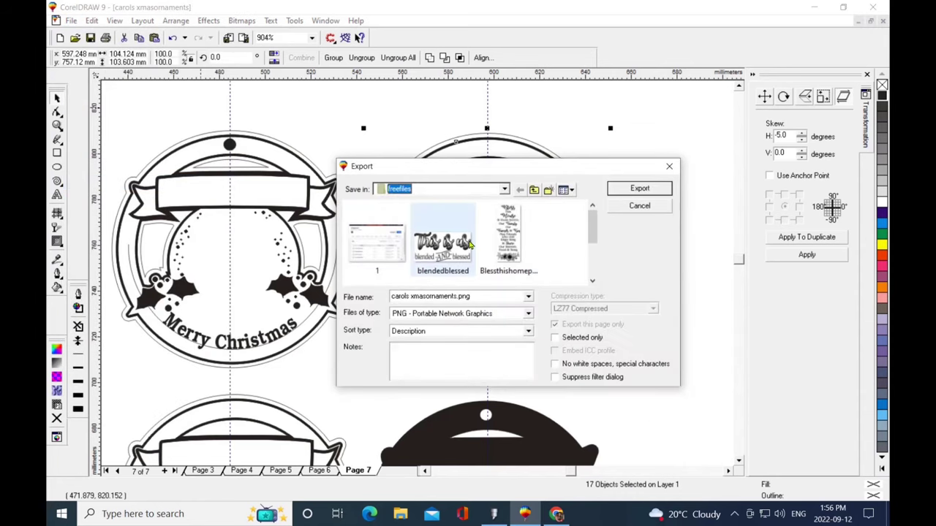
pyautogui.click(555, 337)
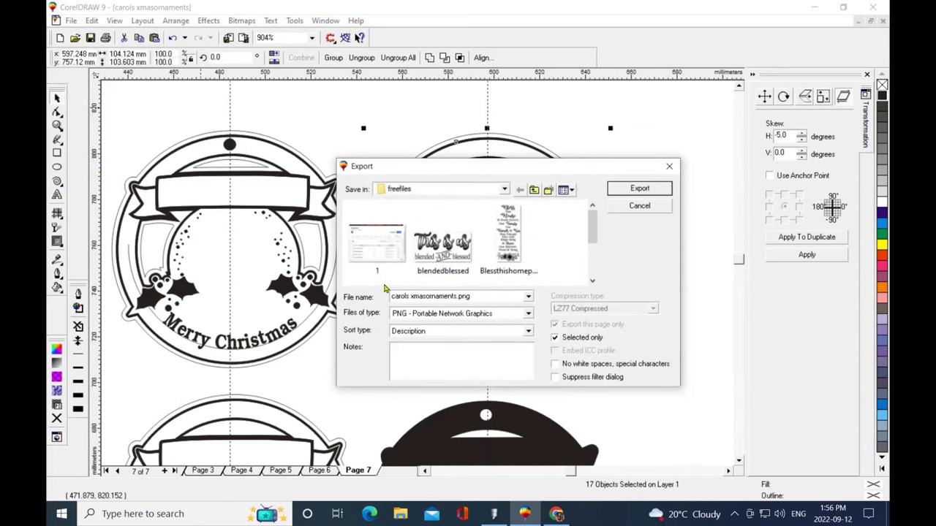
pyautogui.moveTo(391, 296); pyautogui.dragTo(488, 310)
pyautogui.write('lydiaorn1')
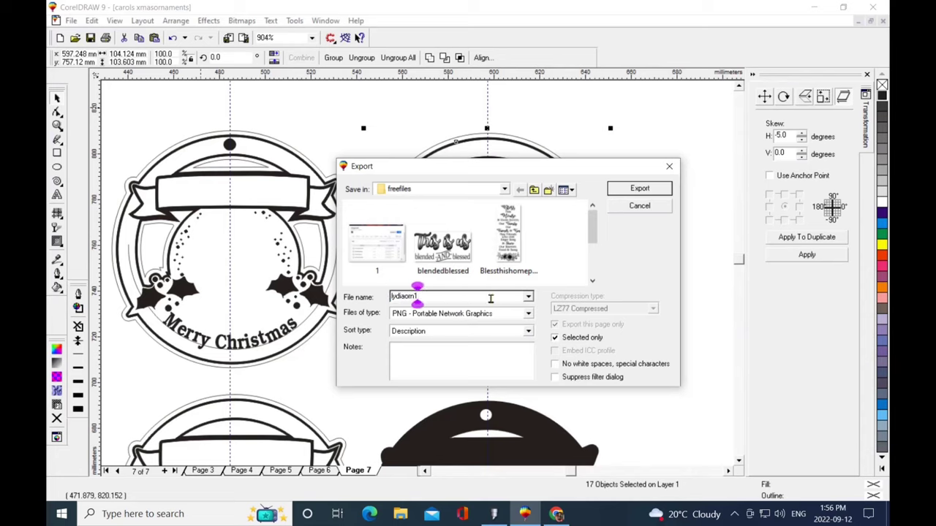
# - Browse to the pngsigns folder on the Data (E:) drive under Corel User Files
pyautogui.click(504, 188)
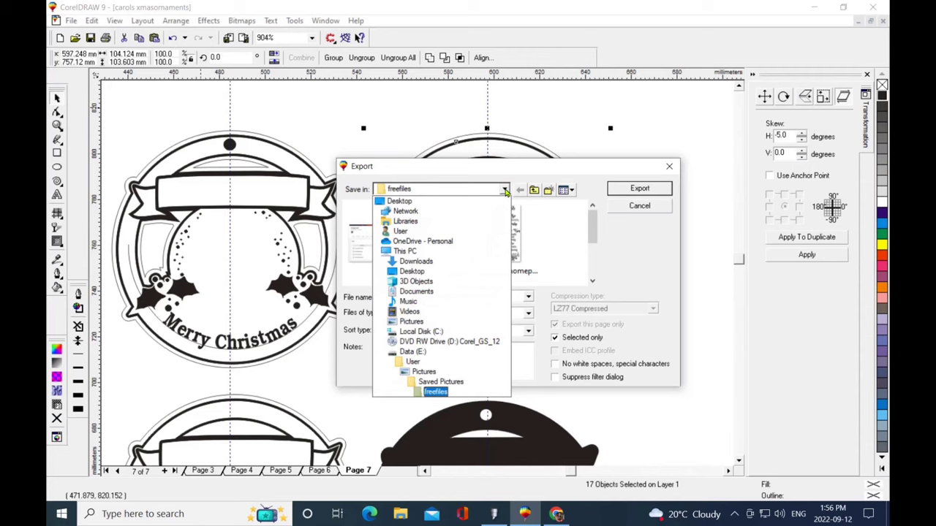
pyautogui.click(439, 355)
pyautogui.doubleClick(369, 268)
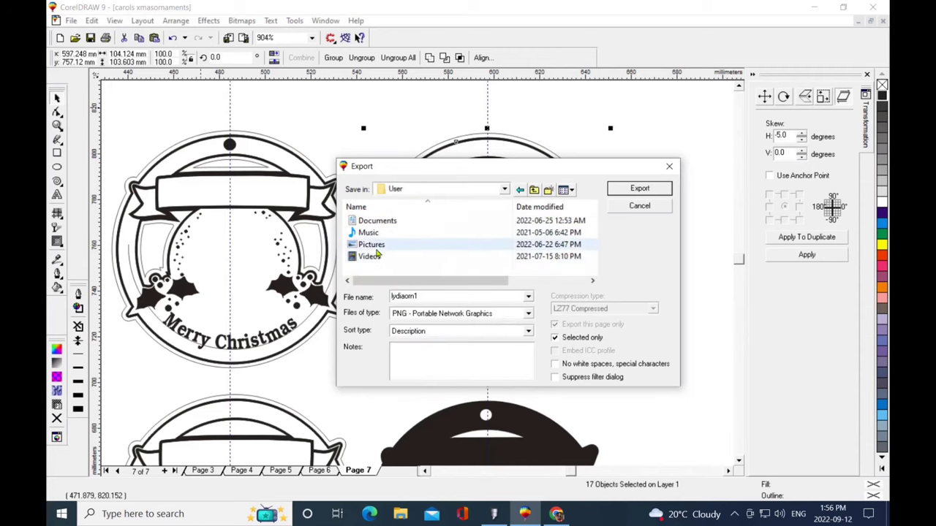
pyautogui.doubleClick(386, 221)
pyautogui.scroll(-1, 380, 237)
pyautogui.doubleClick(376, 245)
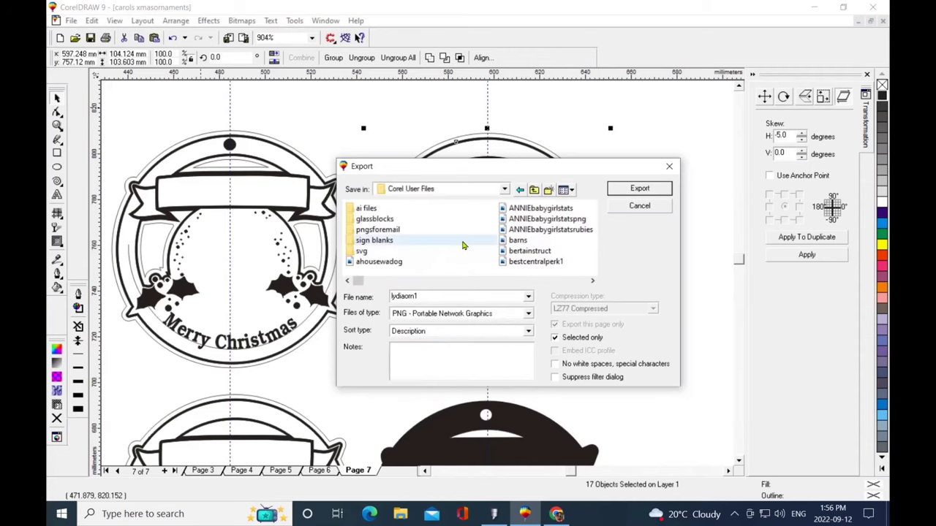
pyautogui.doubleClick(400, 234)
pyautogui.scroll(-4, 454, 238)
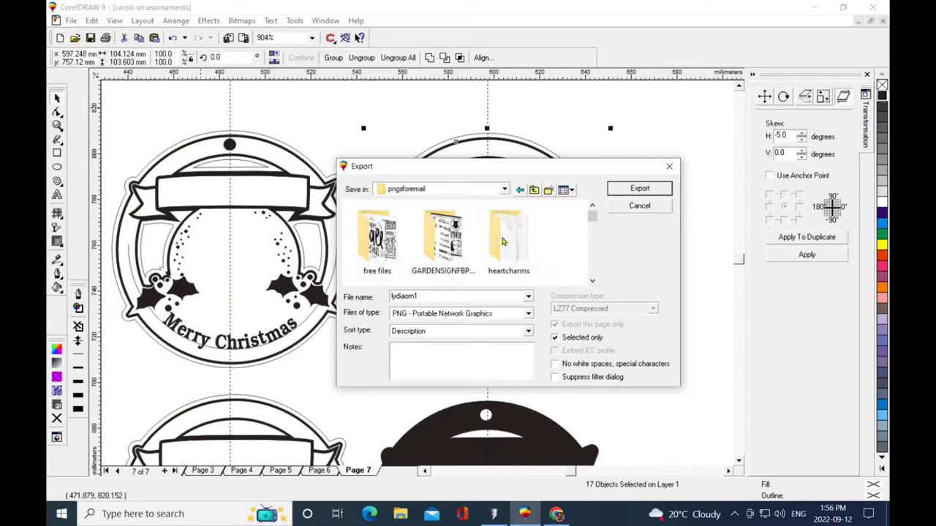
pyautogui.scroll(-4, 502, 241)
pyautogui.doubleClick(379, 238)
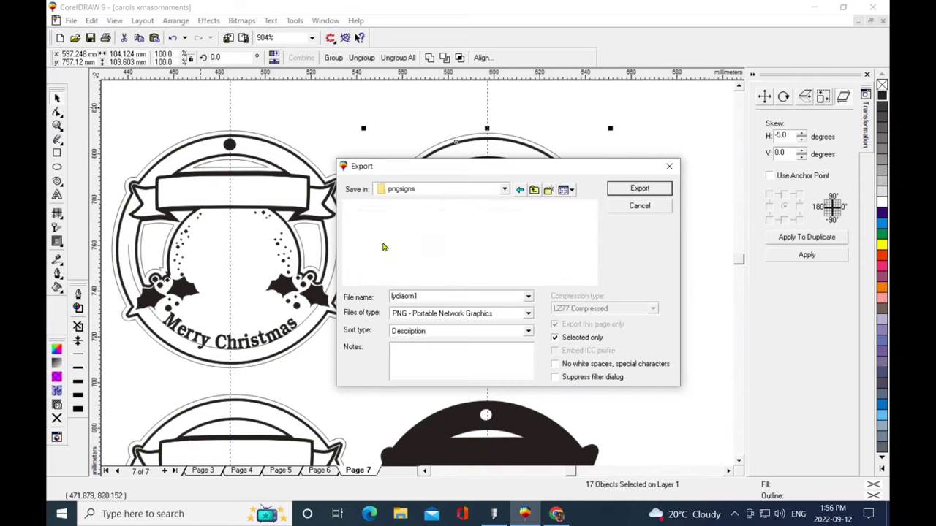
pyautogui.scroll(-6, 518, 245)
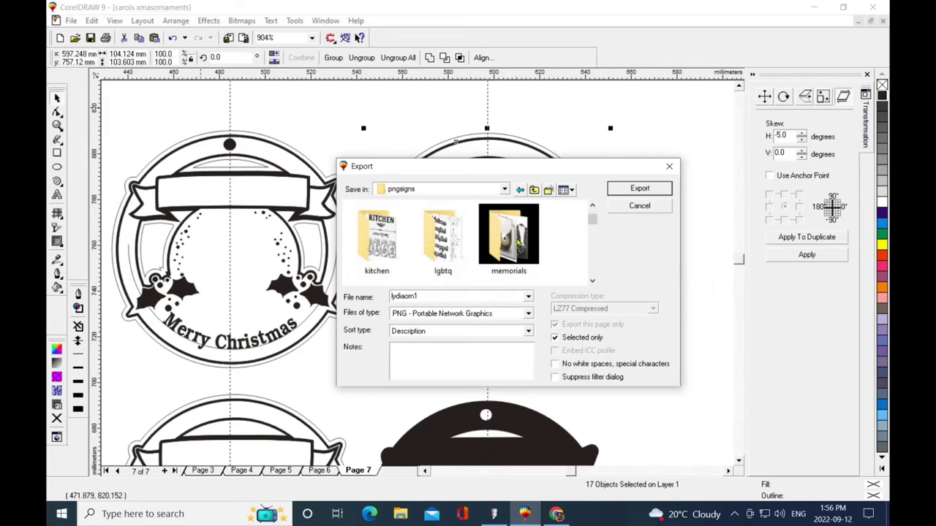
pyautogui.scroll(6, 517, 243)
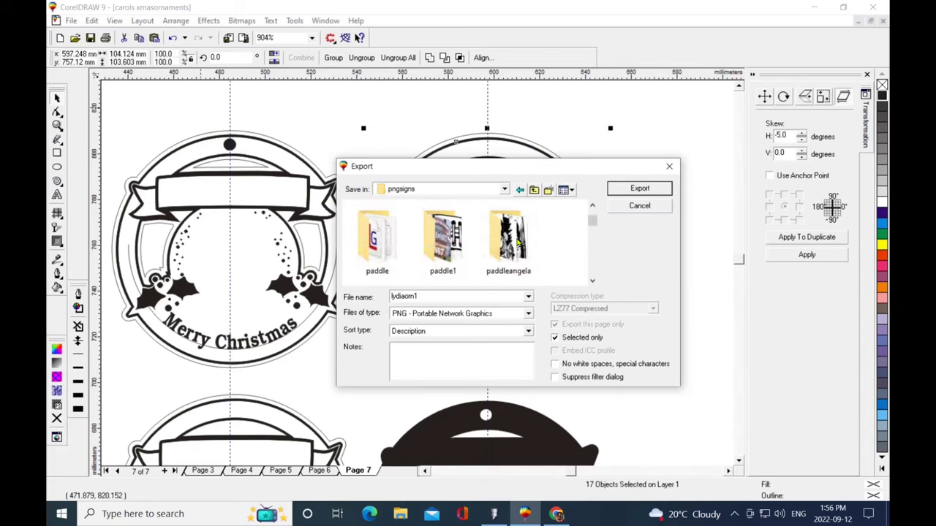
# - Create a new folder named orns inside pngsigns and open it
pyautogui.click(549, 191)
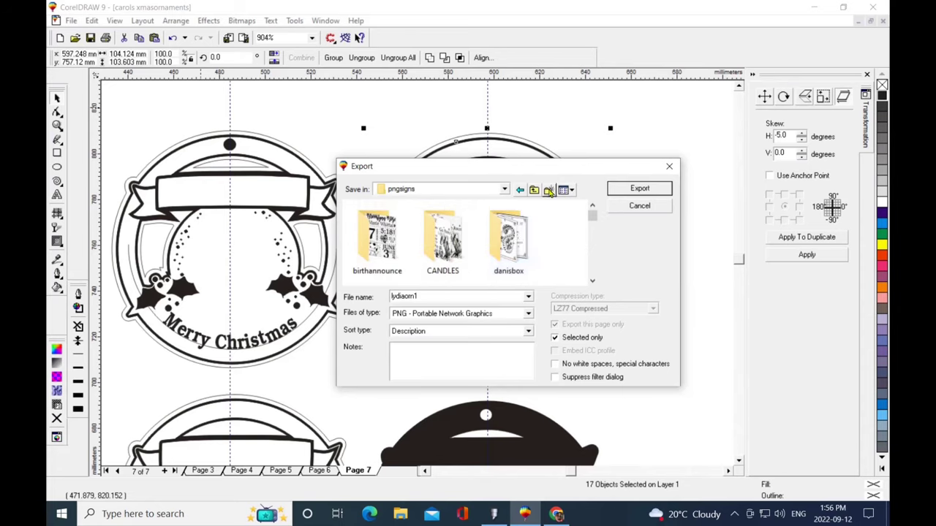
pyautogui.write('or')
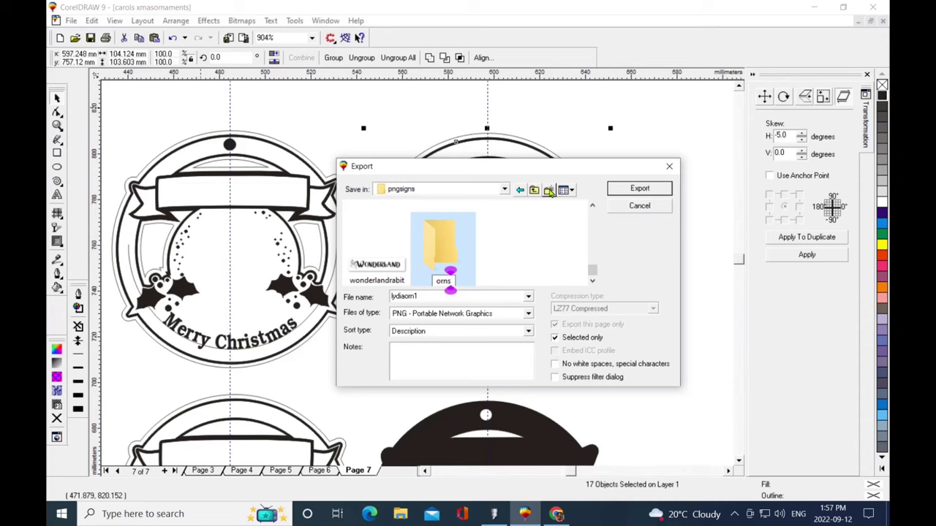
pyautogui.write('ns')
pyautogui.press('Return')
pyautogui.doubleClick(446, 248)
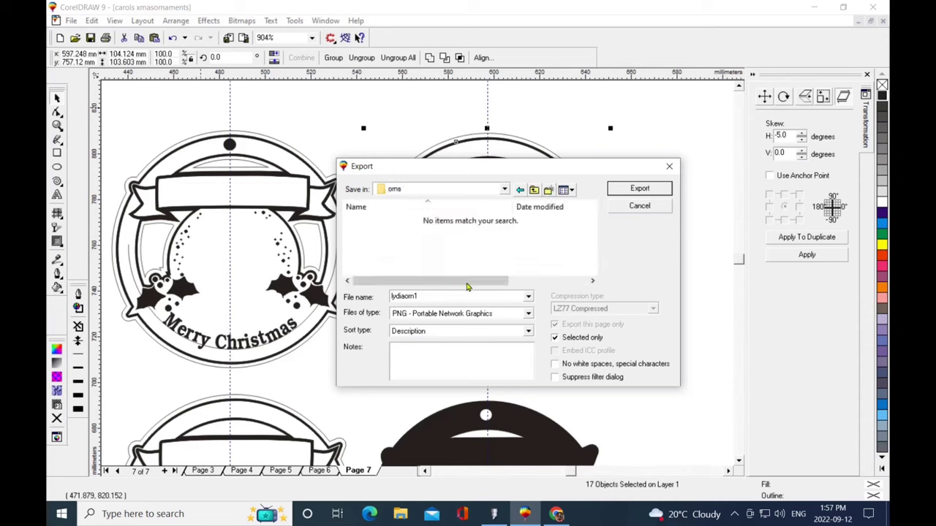
# - Export lydiaorn1 into orns as a Black and White 300 dpi bitmap
pyautogui.click(640, 188)
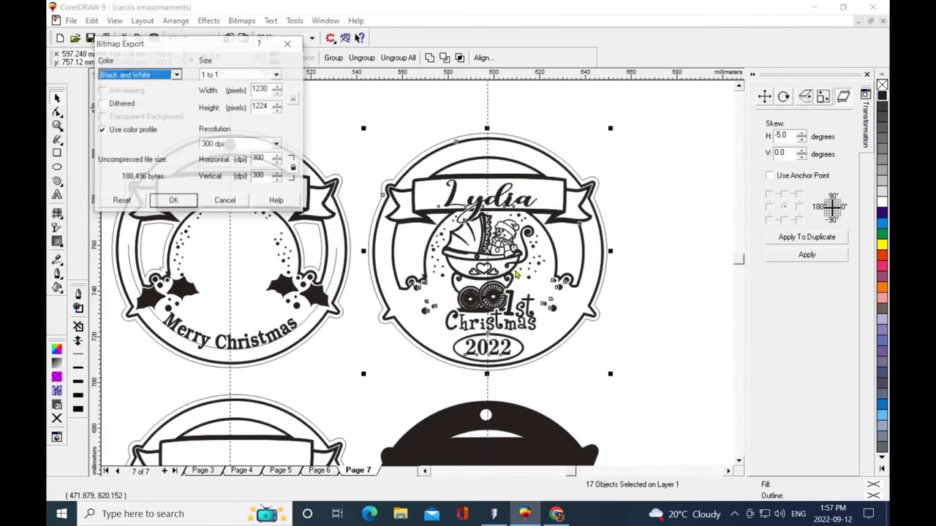
pyautogui.click(176, 75)
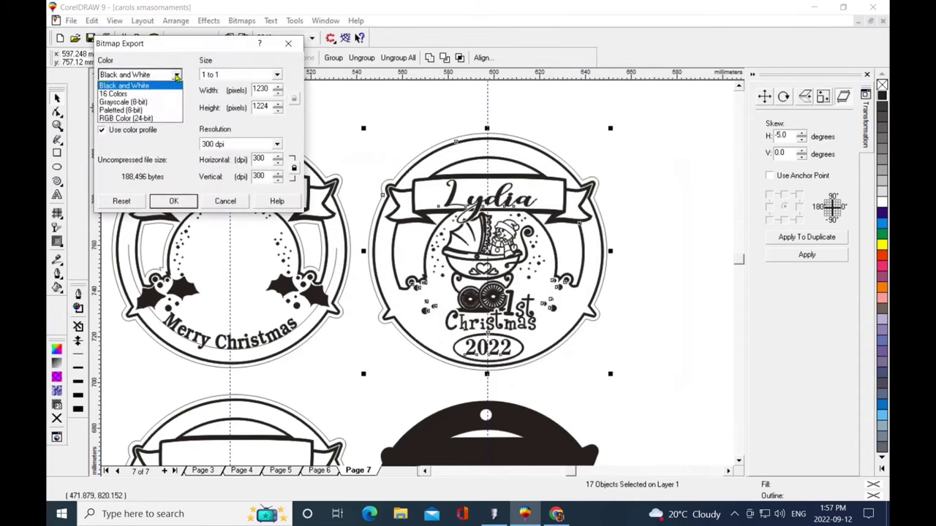
pyautogui.click(138, 86)
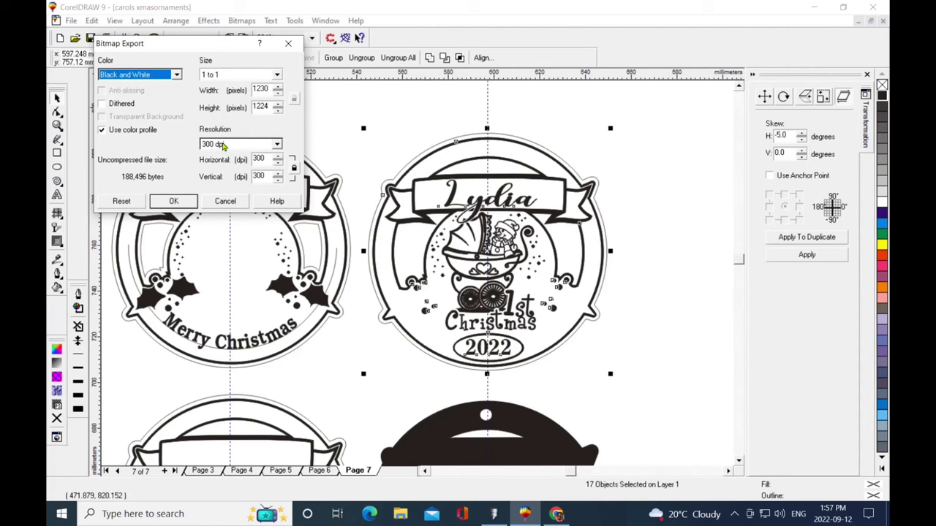
pyautogui.click(173, 201)
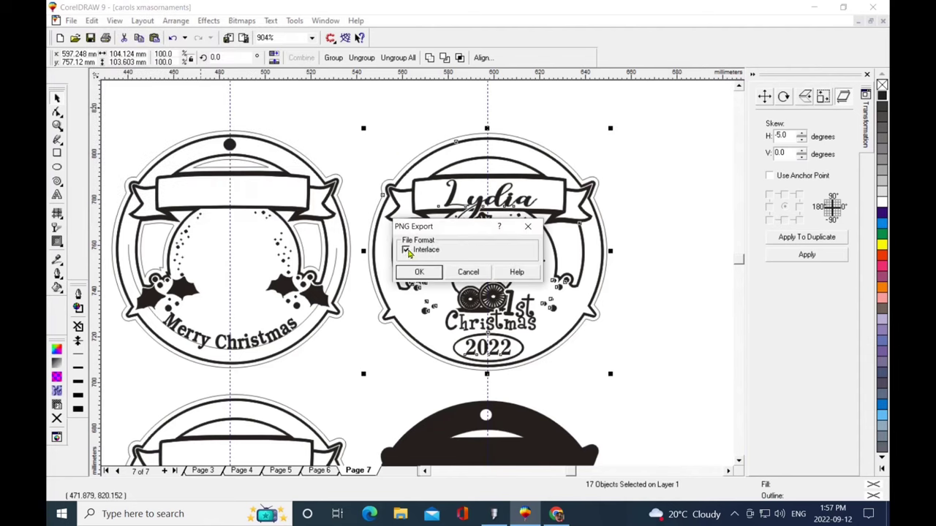
# - Confirm the Lydia PNG export and select the solid black ornament outline
pyautogui.click(419, 272)
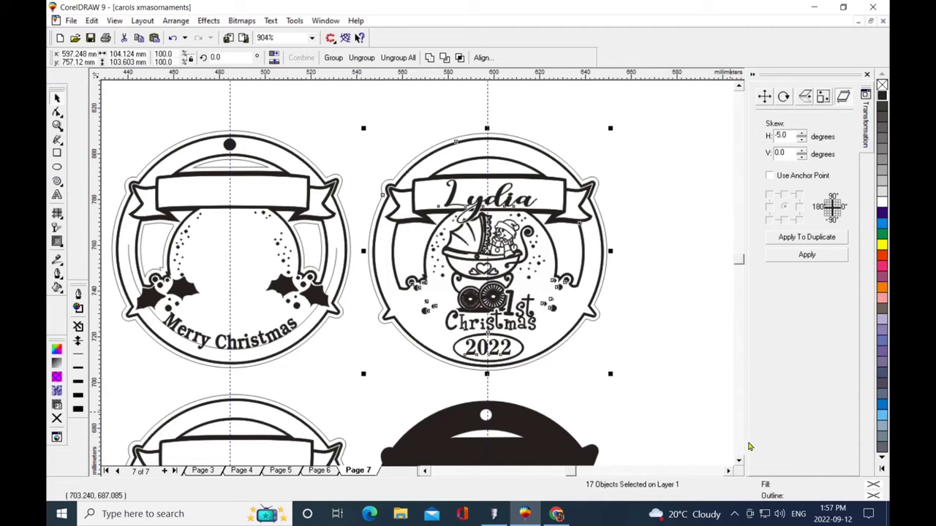
pyautogui.scroll(-5, 376, 187)
pyautogui.click(376, 187)
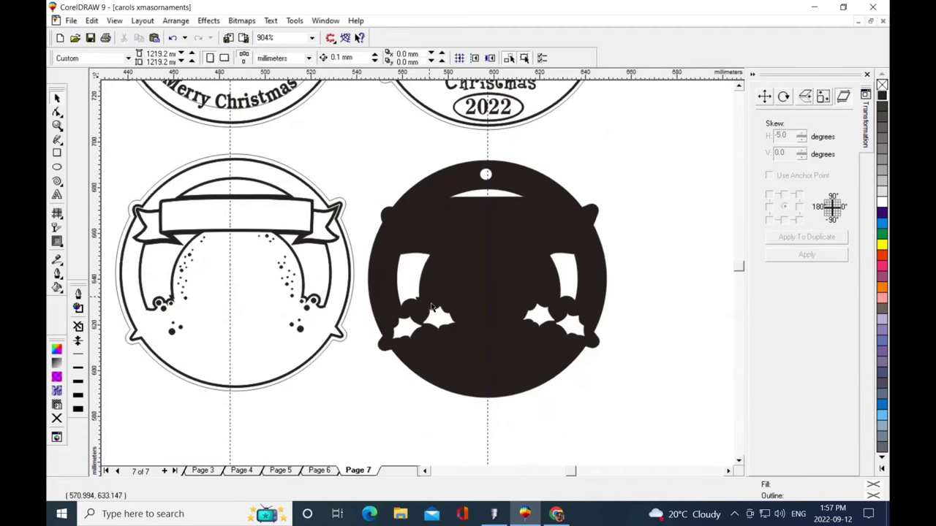
pyautogui.moveTo(355, 146); pyautogui.dragTo(632, 414)
# - Export the outline as lydiaorn2, a black-and-white 300 dpi PNG
pyautogui.click(71, 20)
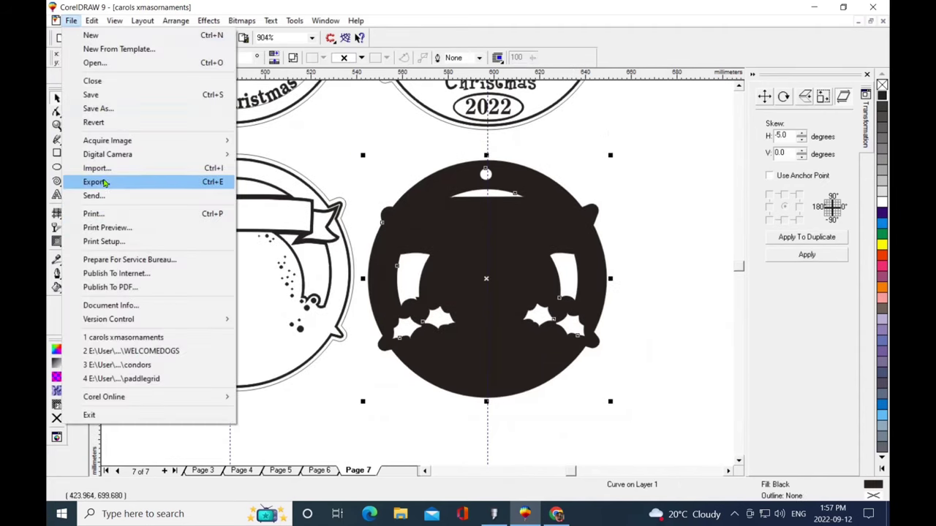
pyautogui.click(95, 182)
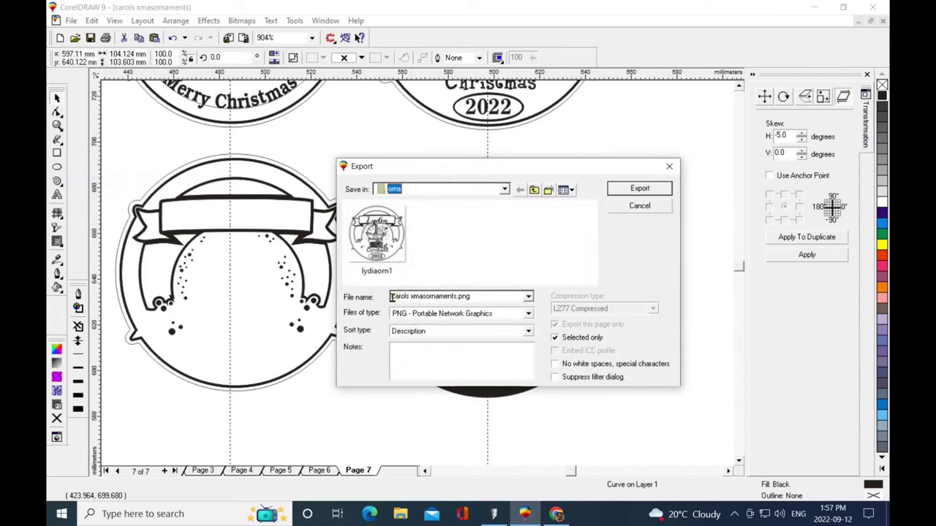
pyautogui.moveTo(391, 296); pyautogui.dragTo(476, 297)
pyautogui.press('BackSpace')
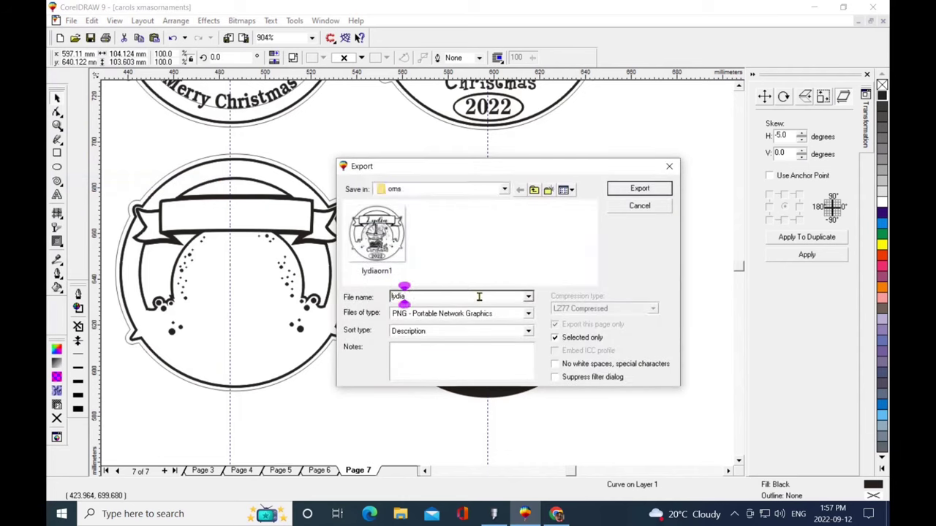
pyautogui.write('lydiaorn2')
pyautogui.click(638, 189)
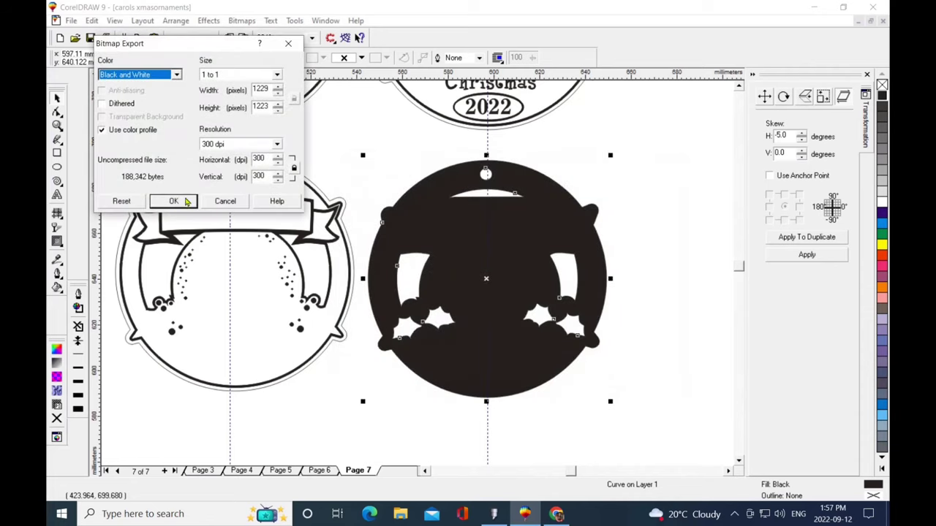
pyautogui.click(174, 201)
pyautogui.click(420, 271)
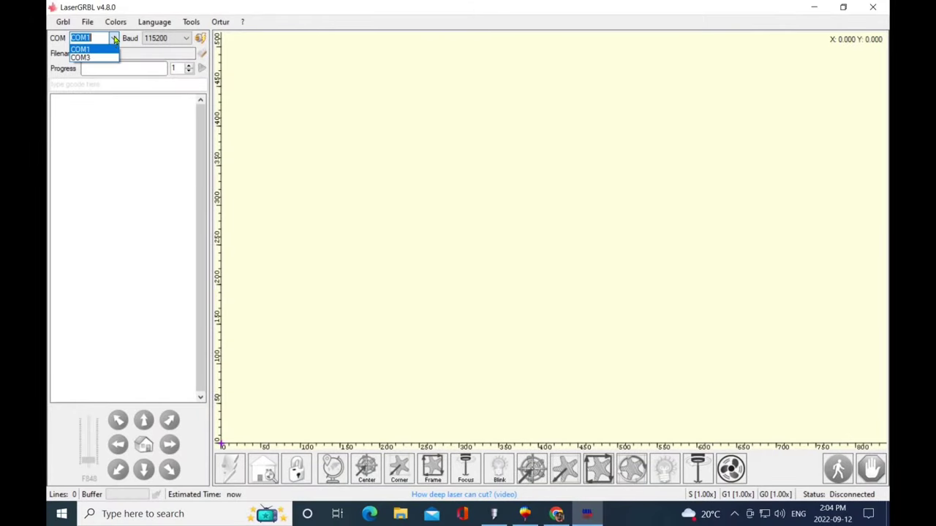
# - Connect LaserGRBL to the laser engraver on COM3
pyautogui.click(85, 56)
pyautogui.click(63, 22)
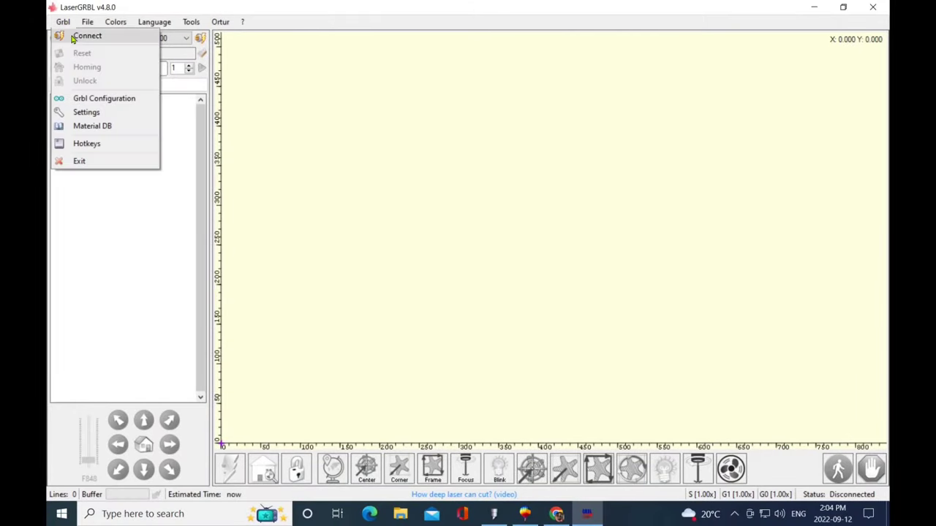
pyautogui.click(85, 34)
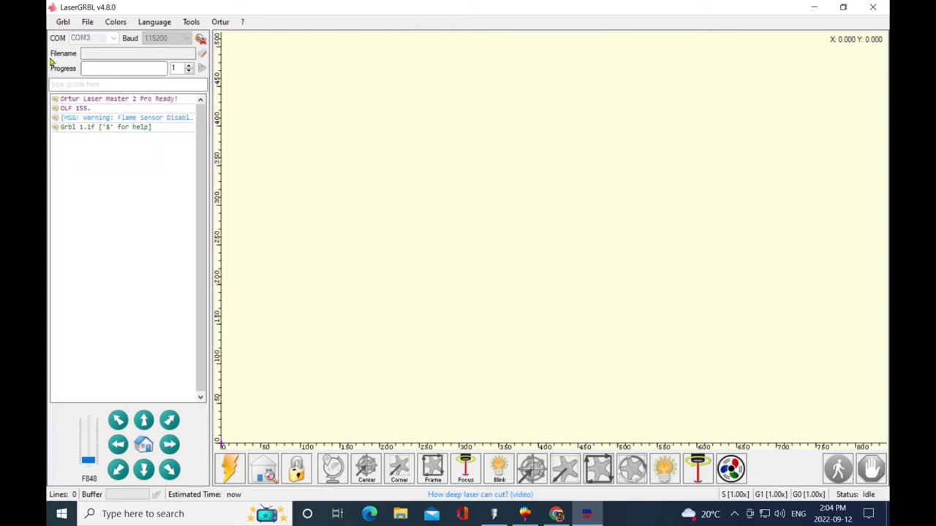
# - Load the lydiaorn1 image from the orns folder for conversion
pyautogui.click(87, 22)
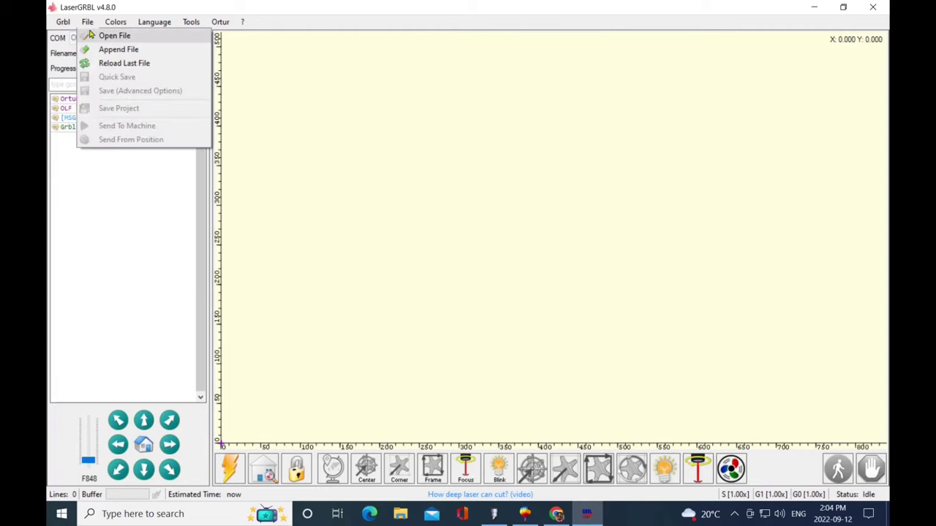
pyautogui.click(100, 36)
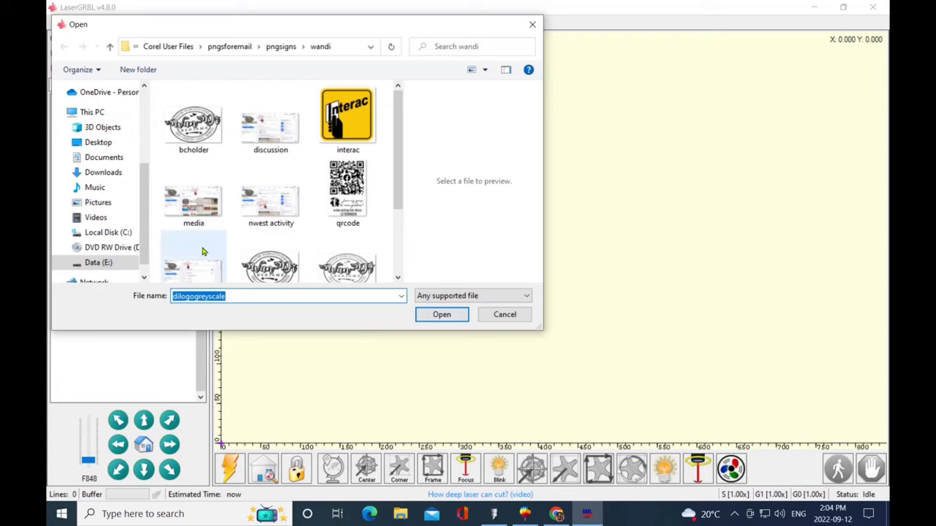
pyautogui.click(111, 48)
pyautogui.scroll(-3, 344, 209)
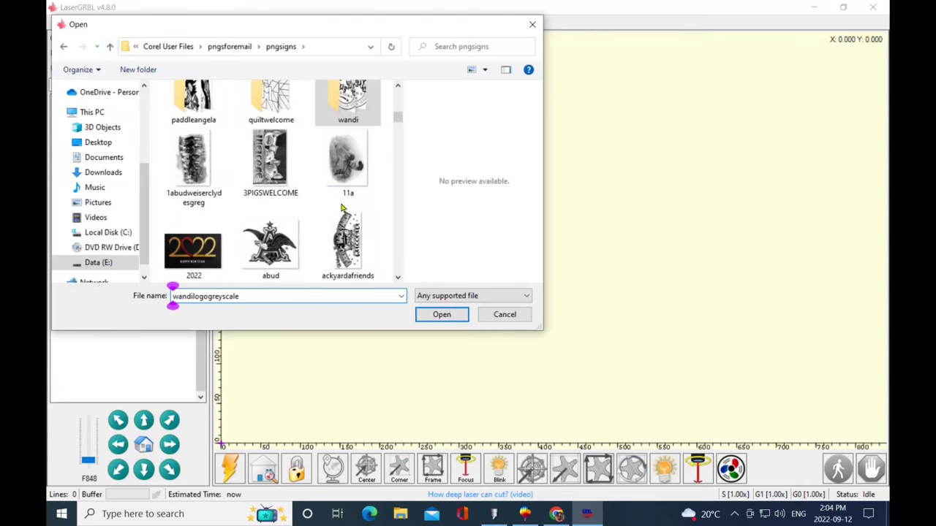
pyautogui.scroll(2, 341, 208)
pyautogui.scroll(-1, 341, 208)
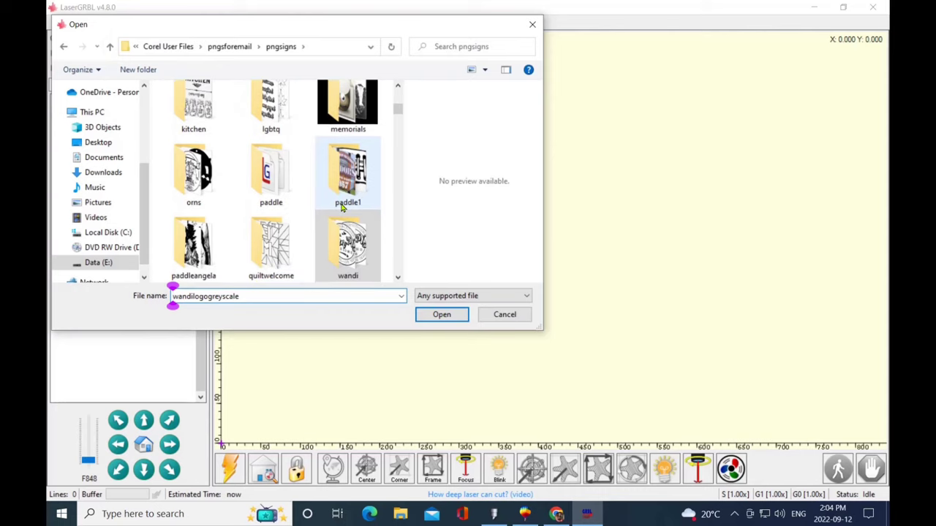
pyautogui.doubleClick(205, 176)
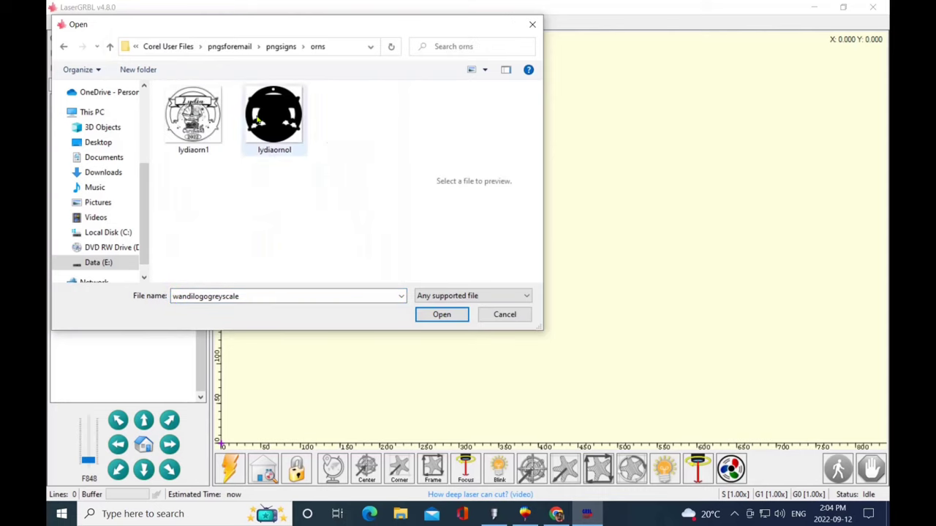
pyautogui.click(194, 118)
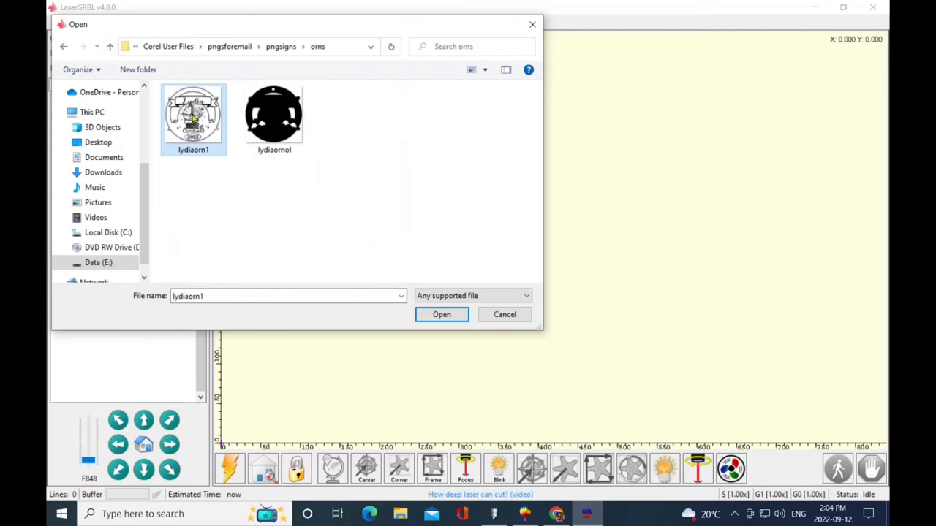
pyautogui.click(442, 314)
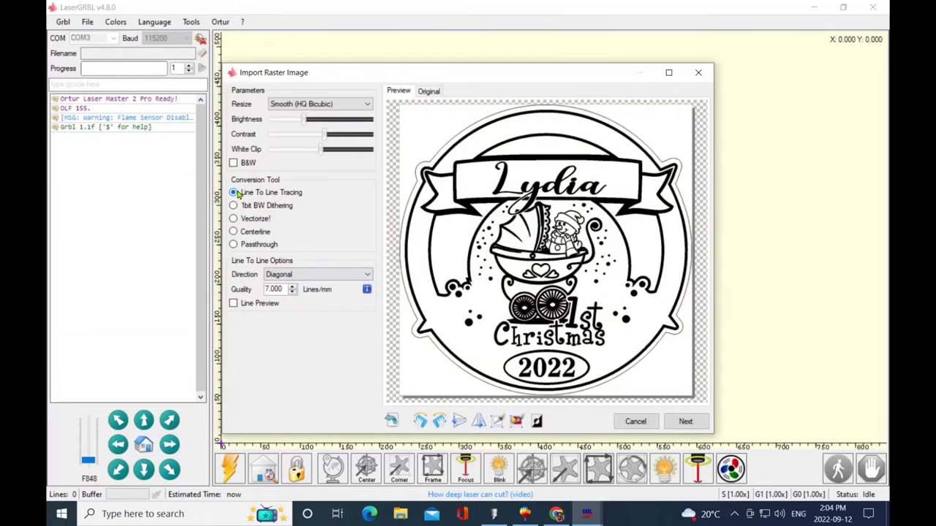
# - Keep Line To Line Tracing with B&W conversion off and continue to the Target image settings
pyautogui.click(233, 163)
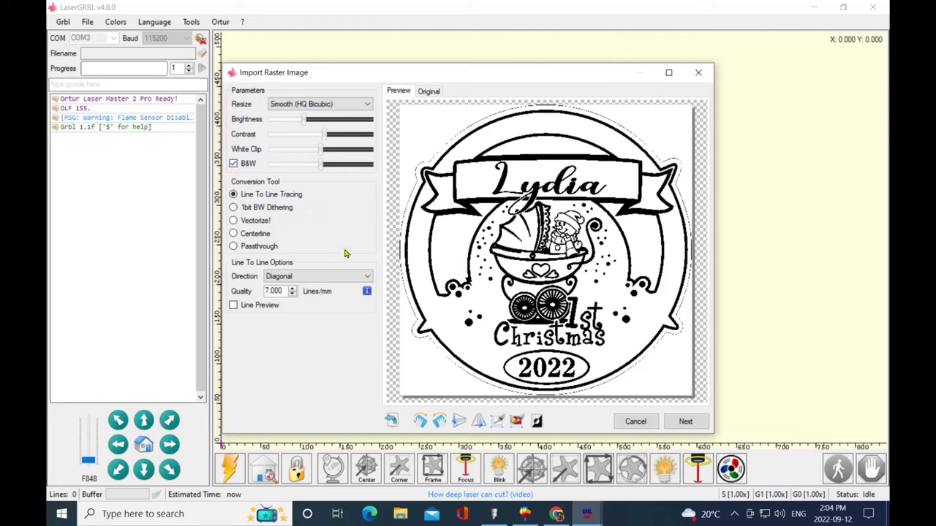
pyautogui.click(234, 163)
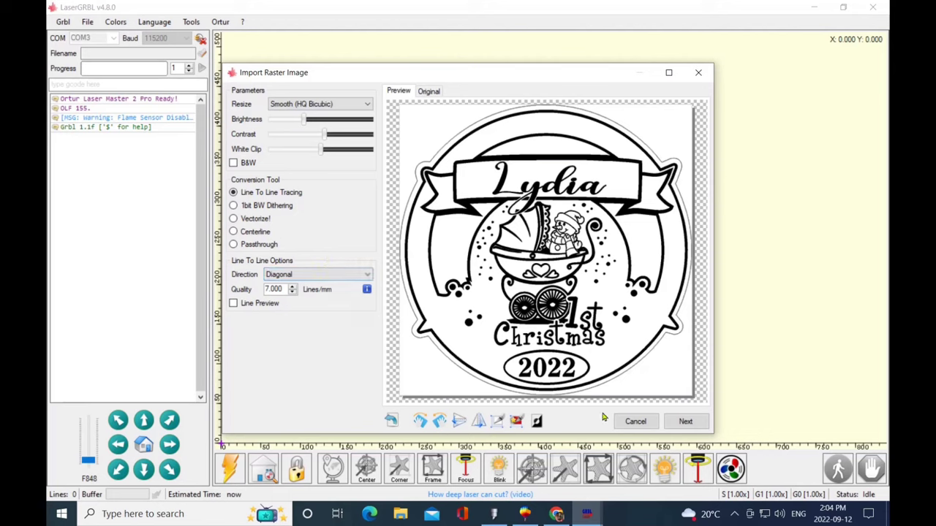
pyautogui.click(685, 422)
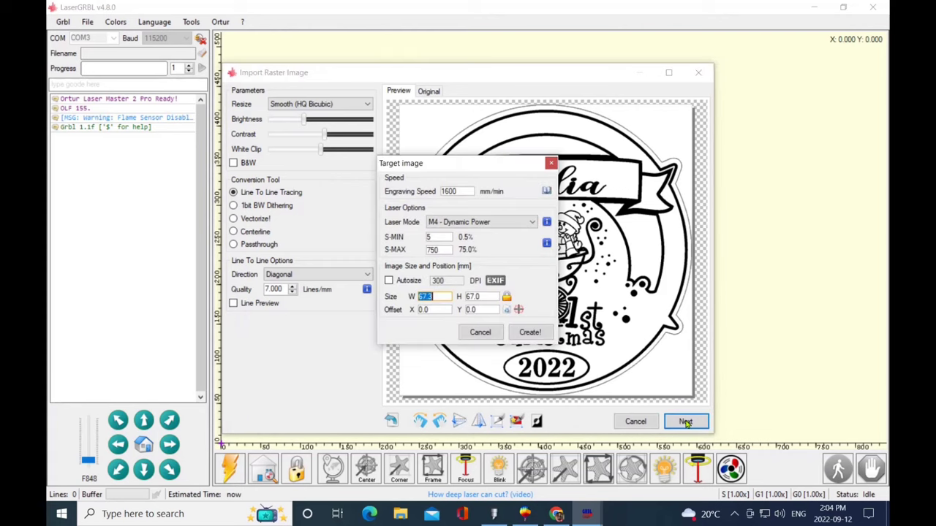
# - Set 2200 mm/min speed, S-MAX 800 and 300 DPI autosize (104.1 × 103.6 mm), then create the job
pyautogui.doubleClick(448, 191)
pyautogui.write('22')
pyautogui.moveTo(426, 249); pyautogui.dragTo(468, 251)
pyautogui.write('800')
pyautogui.click(389, 281)
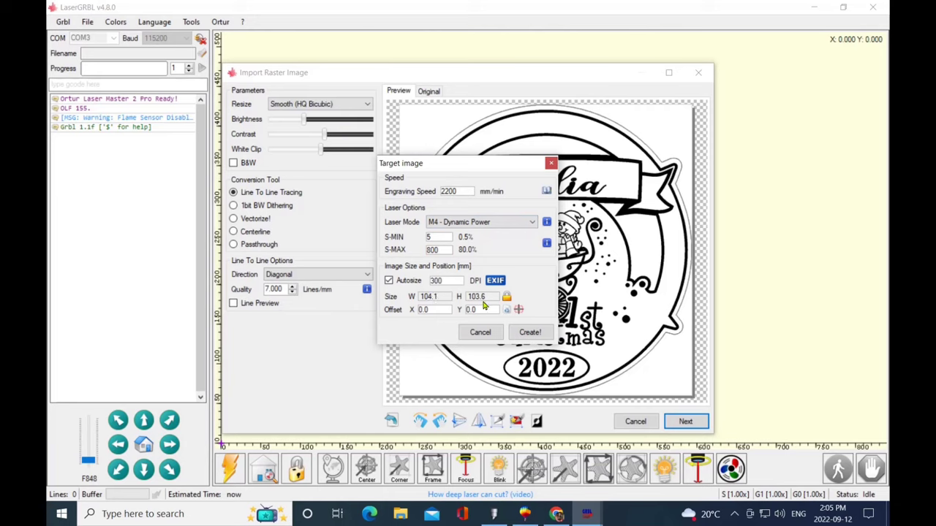
pyautogui.click(389, 282)
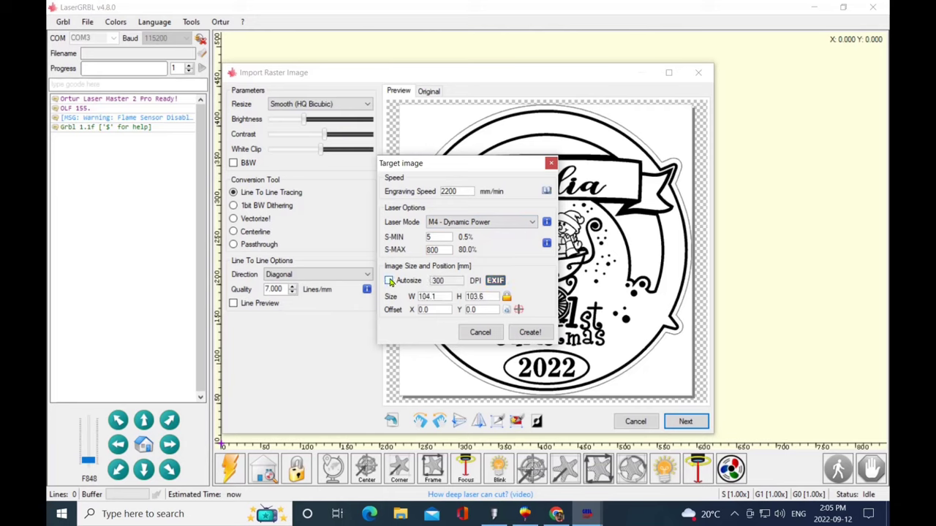
pyautogui.click(389, 282)
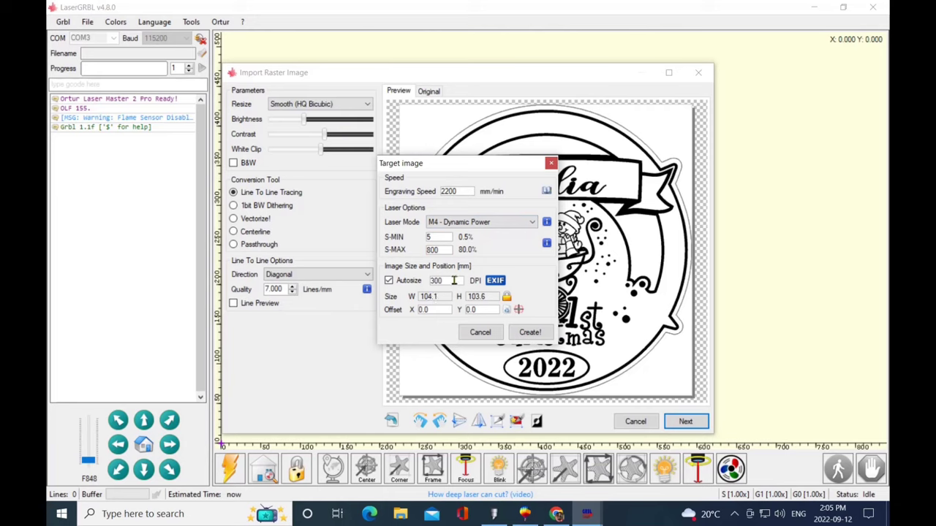
pyautogui.click(529, 333)
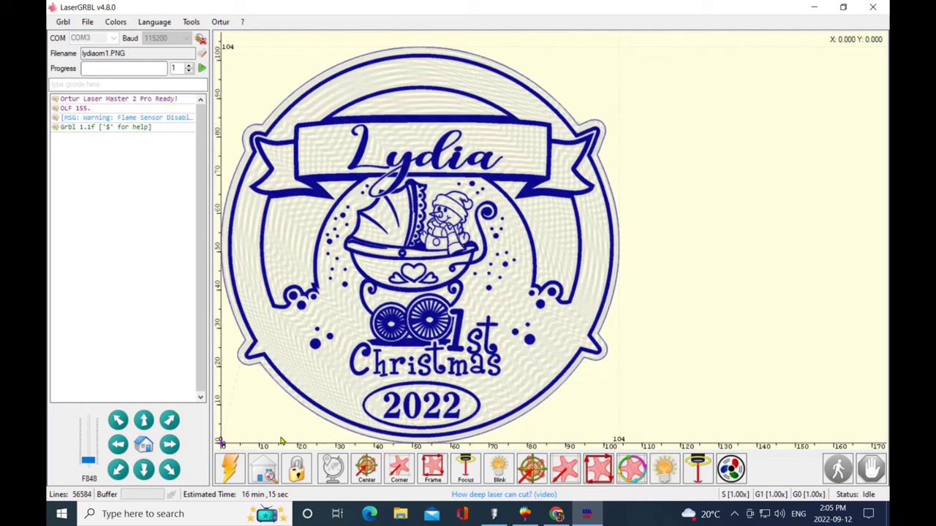
# - Home the laser, then jog the head twice forward in Y and once right in X
pyautogui.click(265, 472)
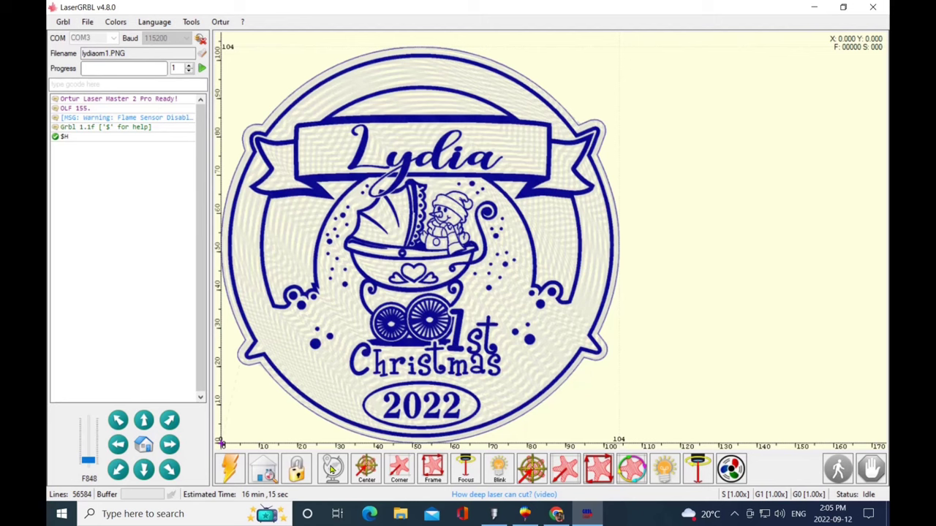
pyautogui.click(144, 420)
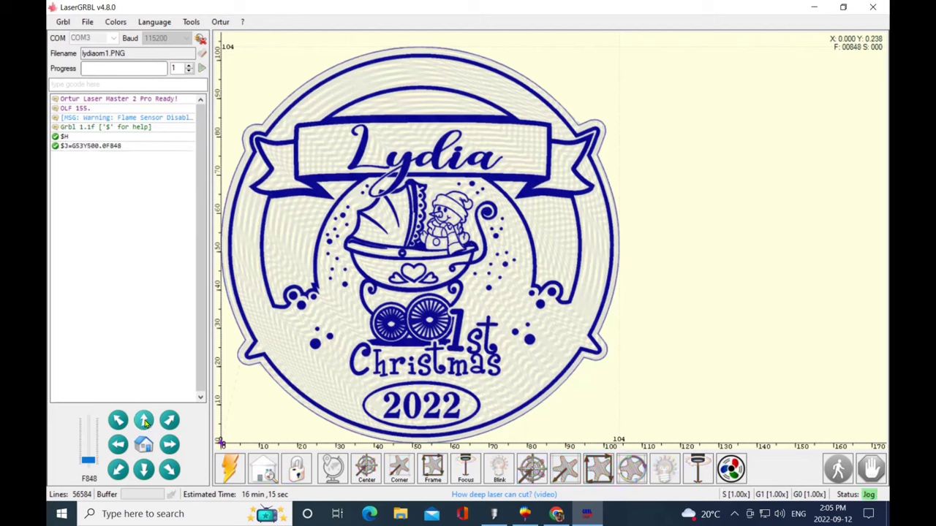
pyautogui.click(144, 420)
pyautogui.click(169, 444)
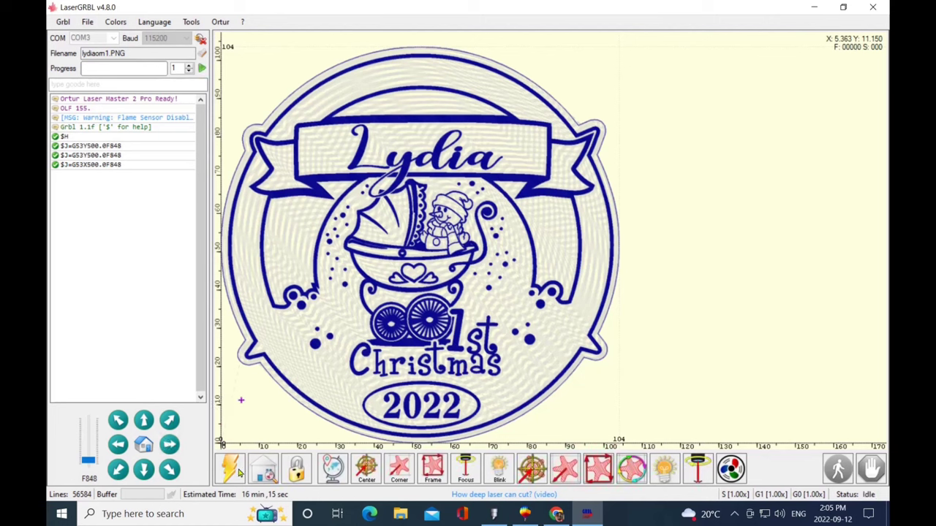
# - Set that position as work zero (G92), home again, and trace the 104 × 103.6 mm job frame
pyautogui.click(332, 468)
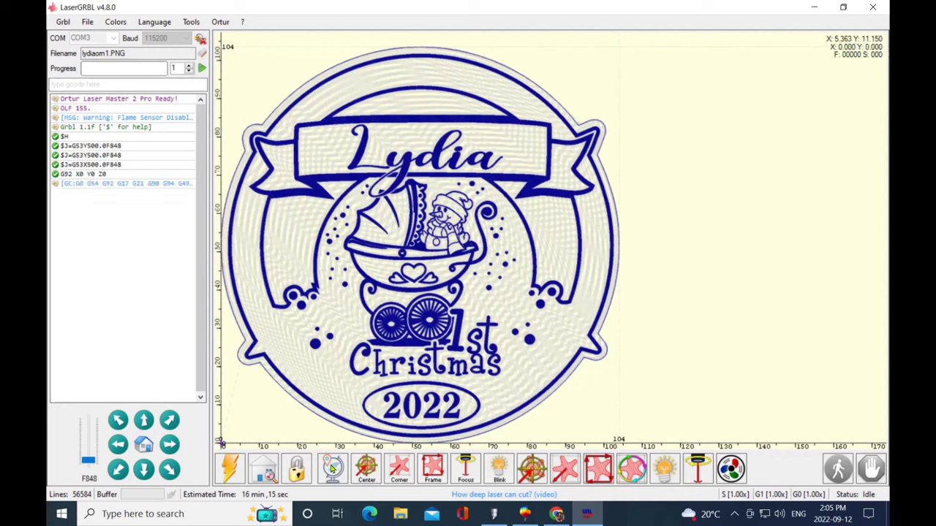
pyautogui.click(264, 472)
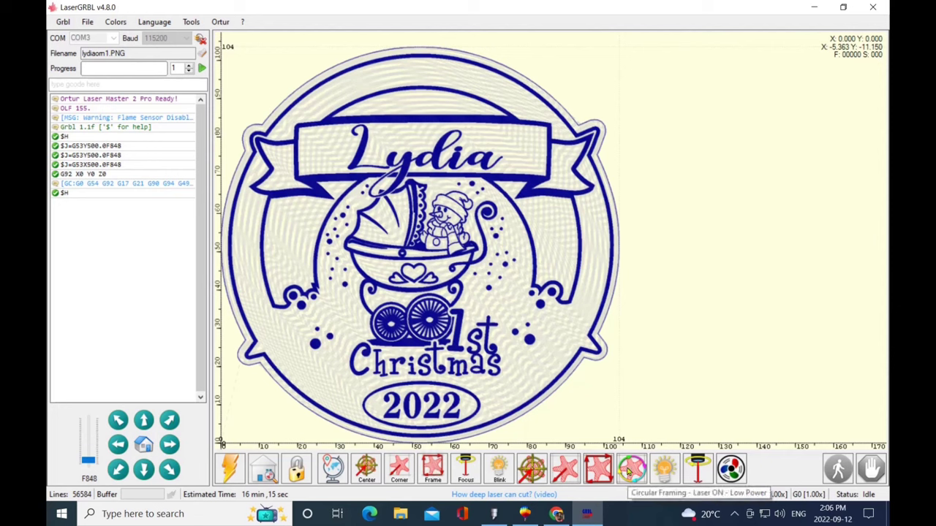
pyautogui.click(432, 469)
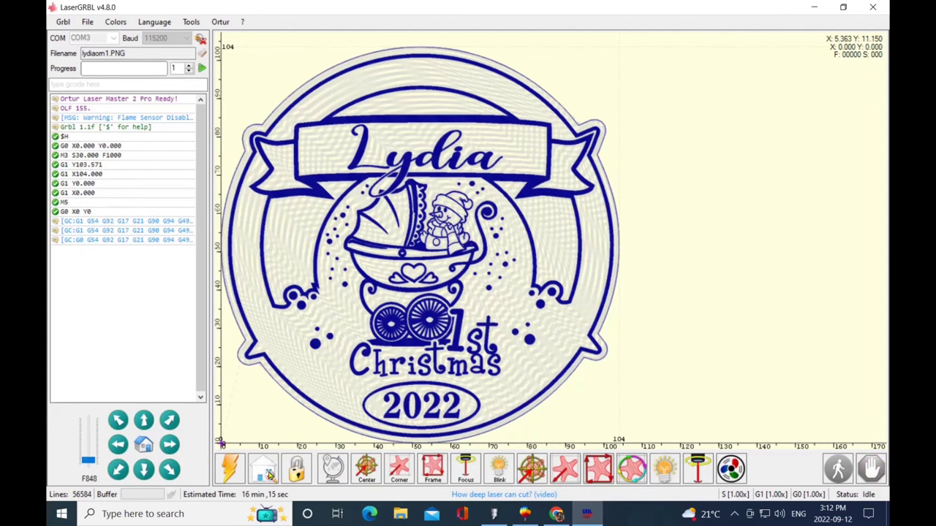
# - Home and re-zero the laser, frame again, home, then start engraving the Lydia ornament
pyautogui.click(265, 474)
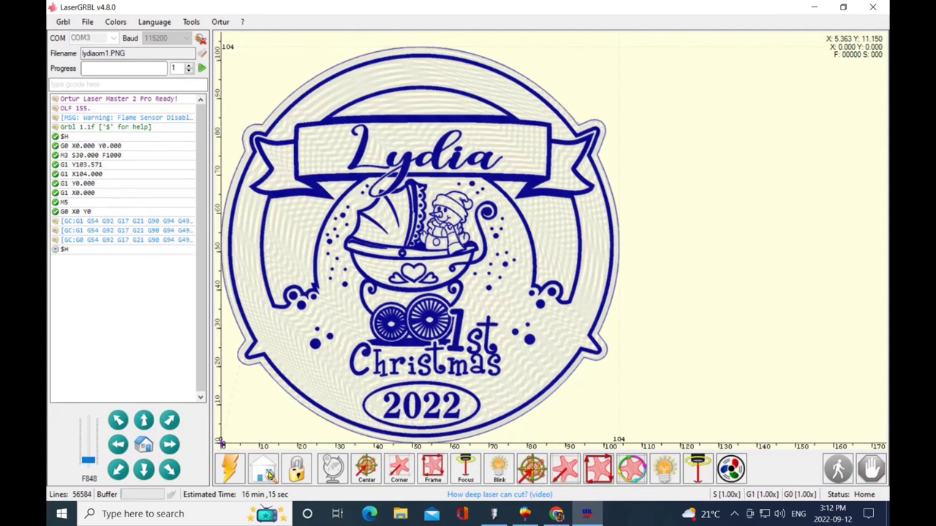
pyautogui.click(333, 470)
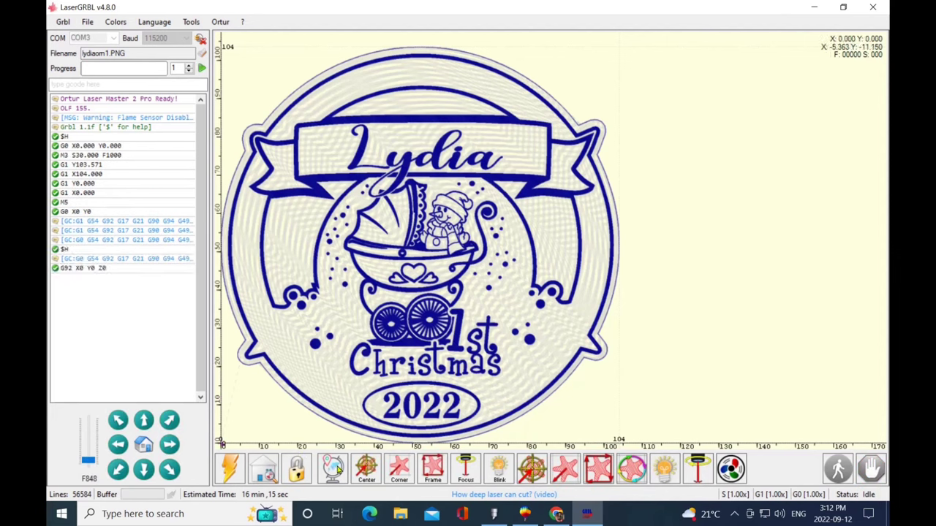
pyautogui.click(433, 470)
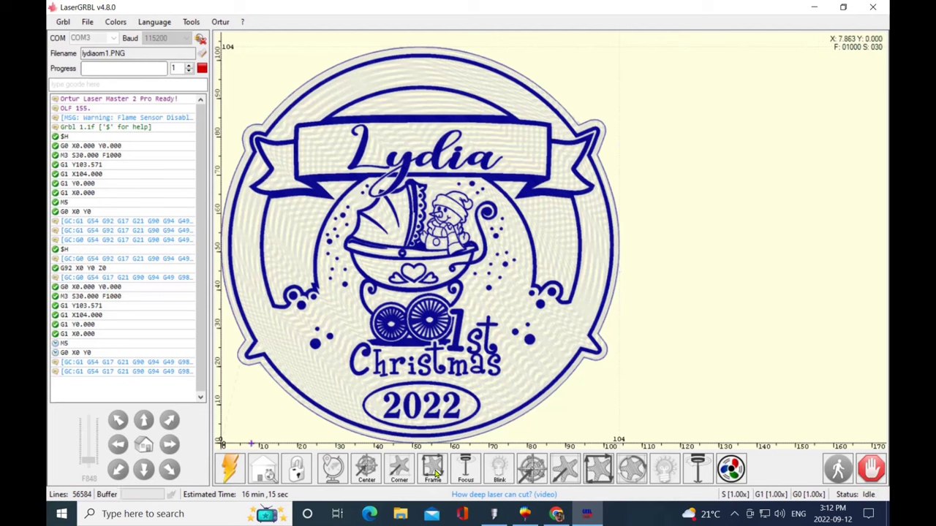
pyautogui.click(261, 469)
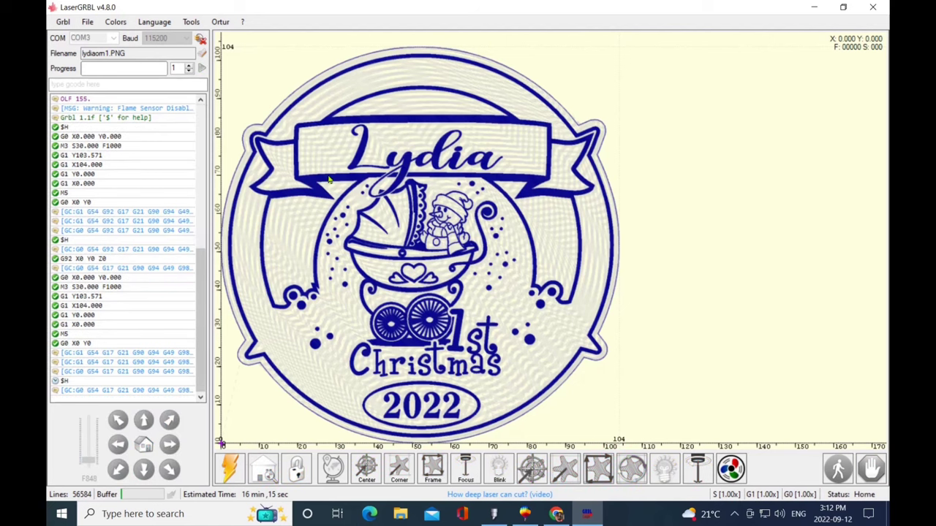
pyautogui.click(201, 68)
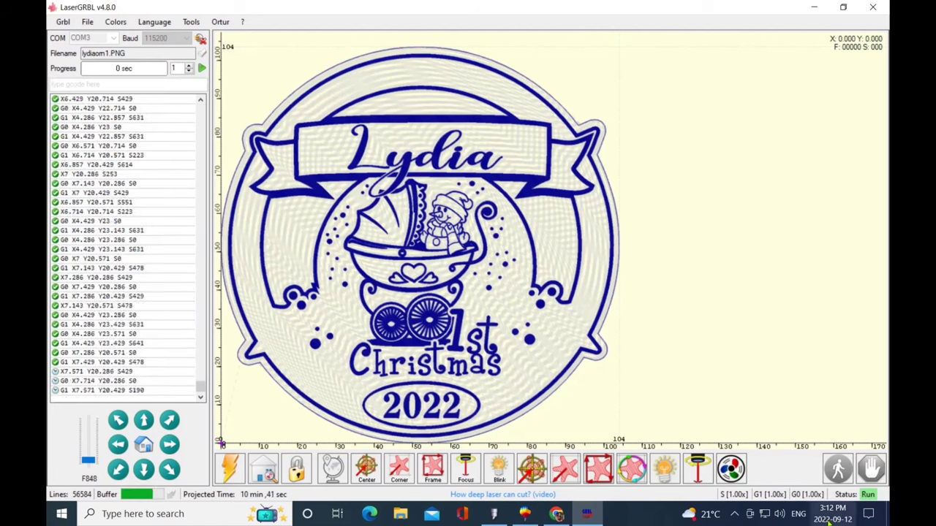
# - Bring up the speed and power overrides while the Lydia engraving runs until the laser is idle
pyautogui.click(771, 495)
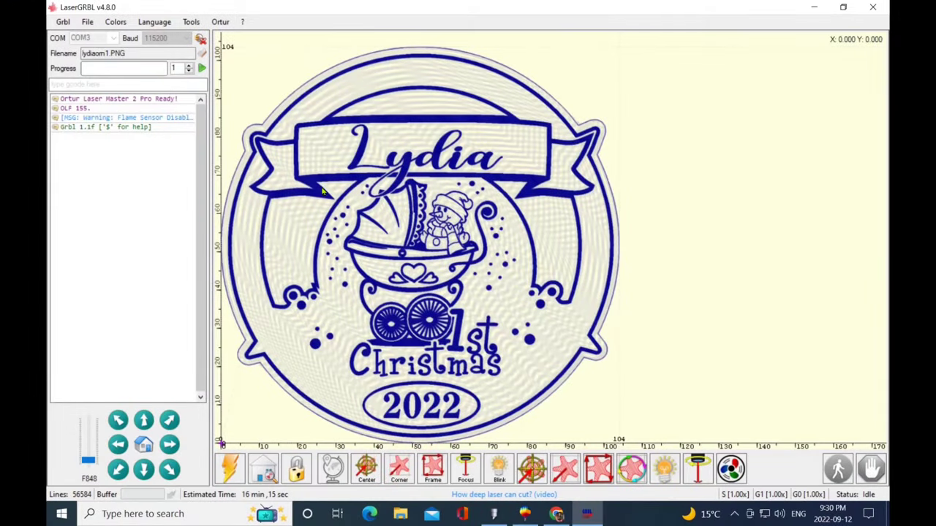
# - Open the lydiaornol outline image file for import
pyautogui.click(87, 21)
pyautogui.click(102, 38)
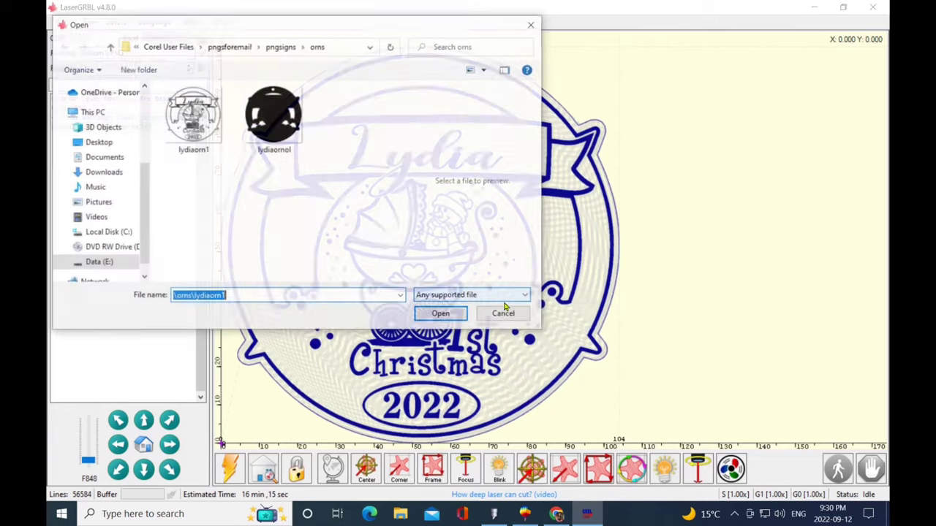
pyautogui.click(274, 128)
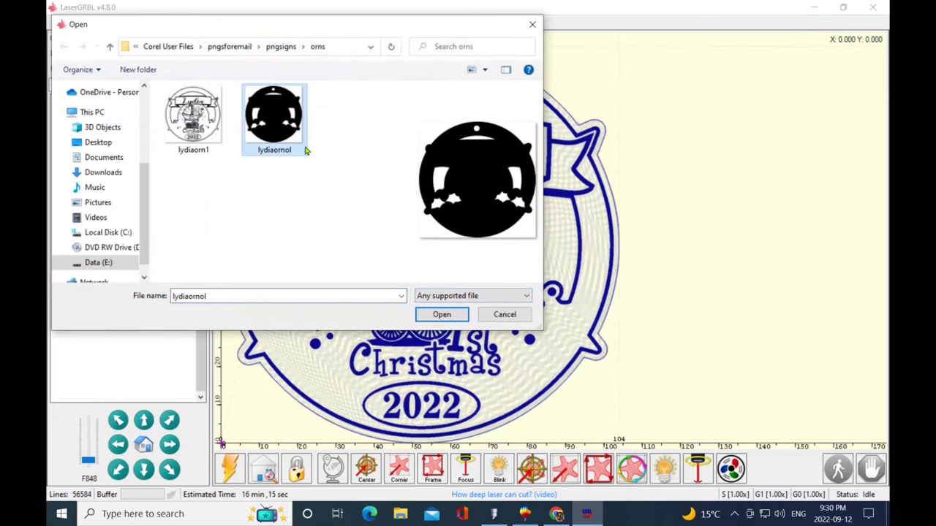
pyautogui.click(439, 315)
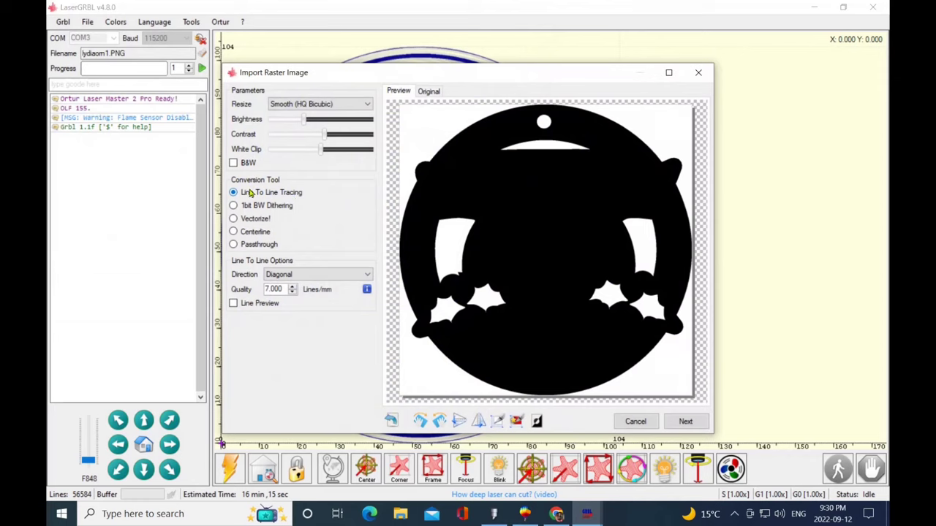
# - Choose Vectorize! for the image and keep Filling on No Filling
pyautogui.click(233, 219)
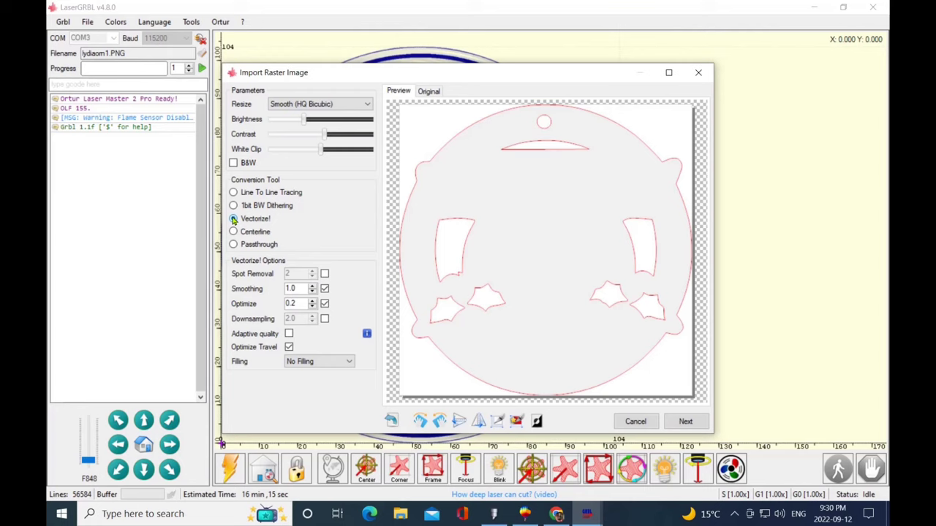
pyautogui.click(351, 362)
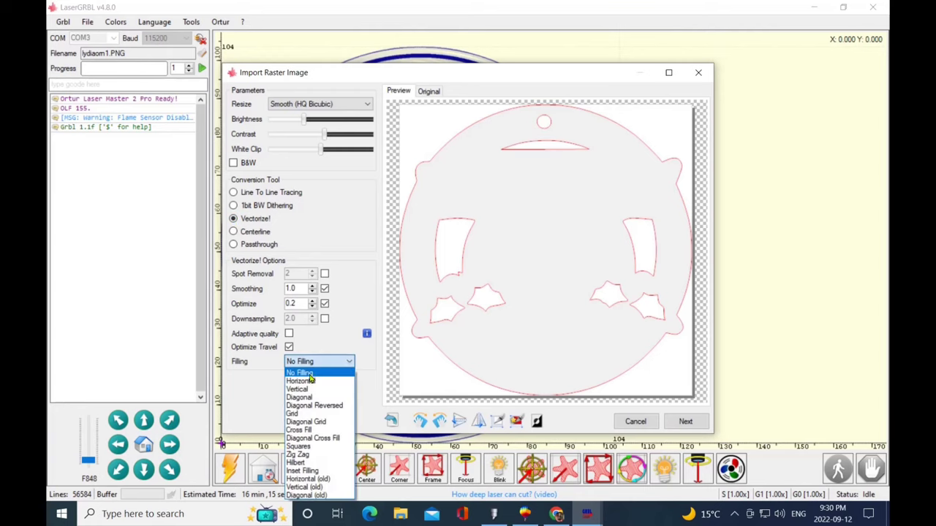
pyautogui.click(336, 373)
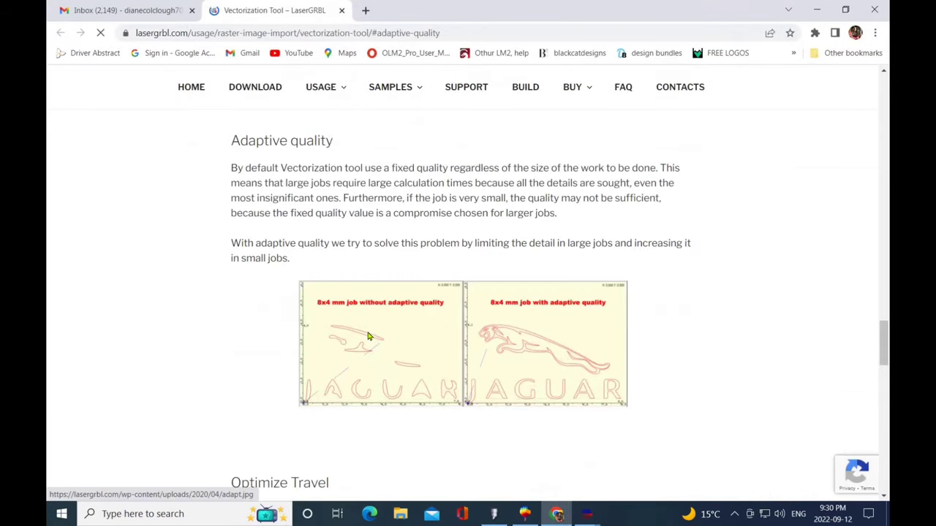
# - Scroll the Vectorization Tool help page through Optimize Travel, Filling and Common mistakes to the footer
pyautogui.scroll(-1, 413, 364)
pyautogui.scroll(-1, 413, 364)
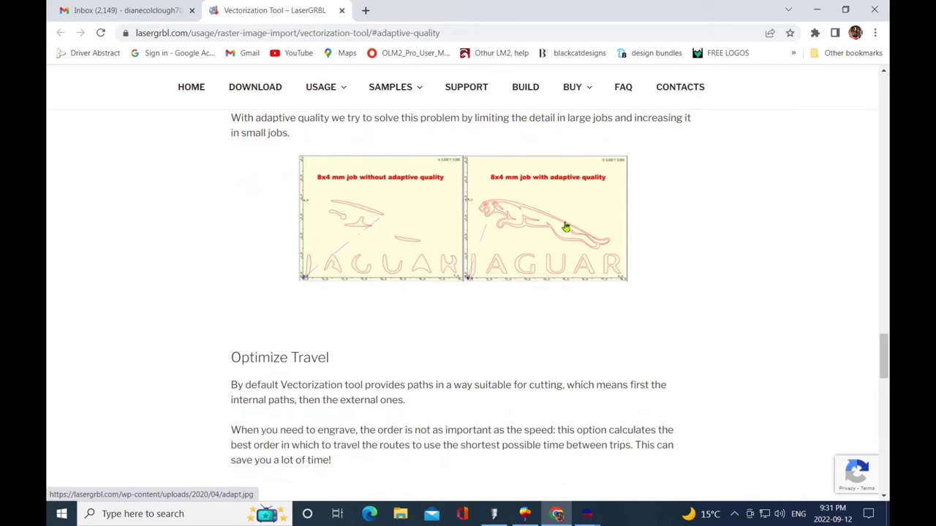
pyautogui.scroll(-2, 440, 357)
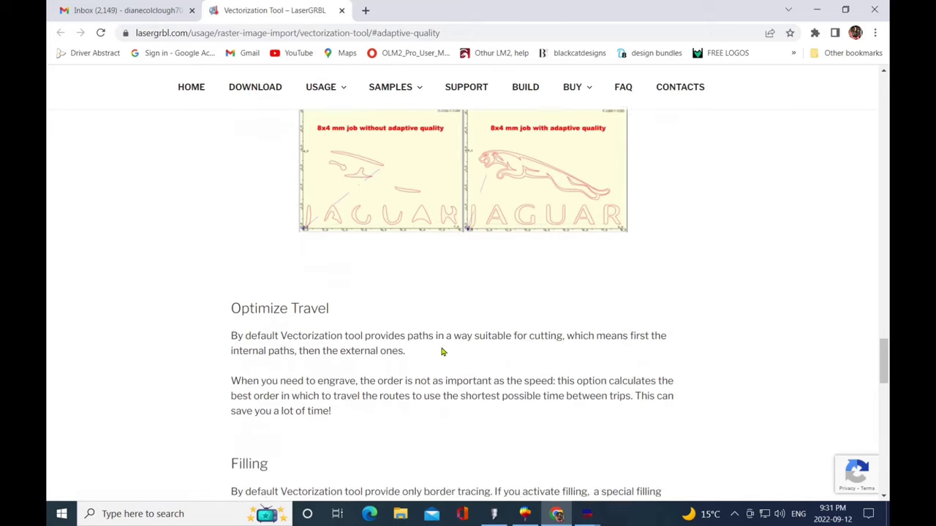
pyautogui.scroll(-1, 439, 344)
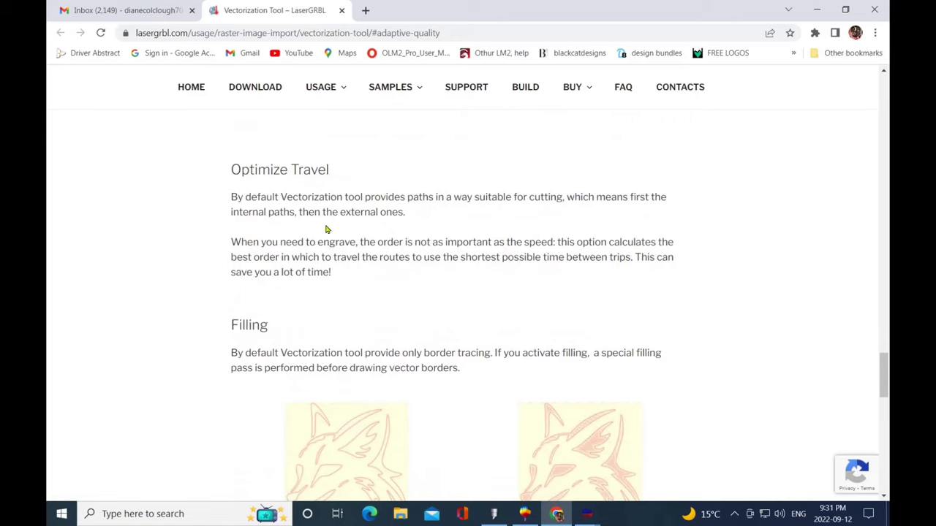
pyautogui.scroll(-3, 399, 331)
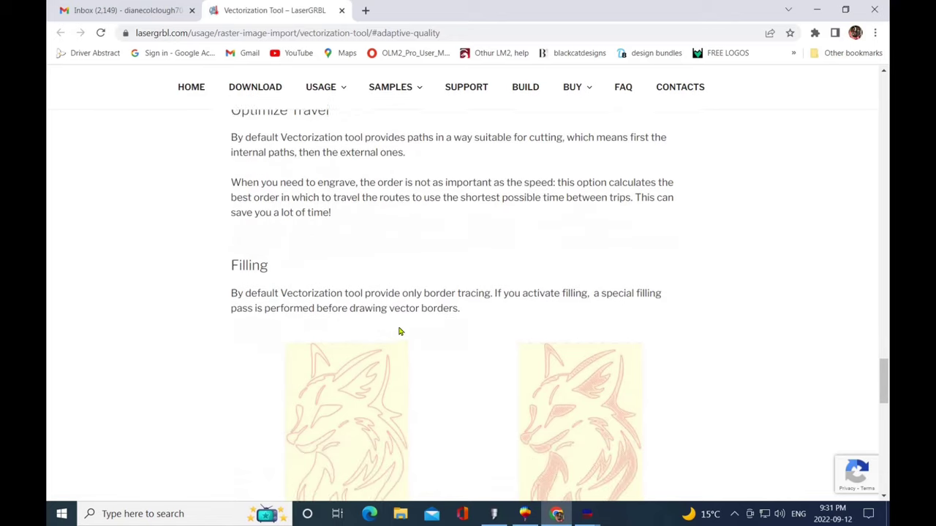
pyautogui.scroll(-1, 434, 335)
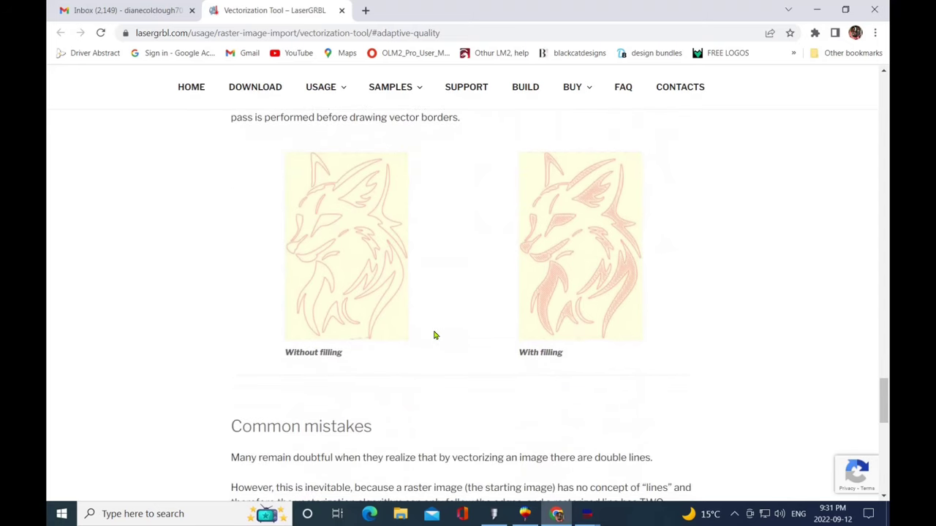
pyautogui.scroll(-4, 433, 335)
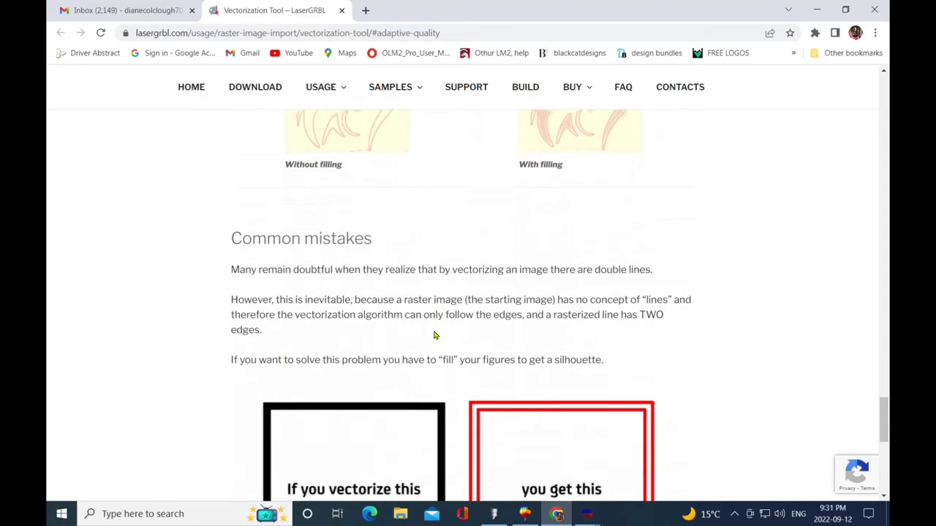
pyautogui.scroll(-2, 433, 335)
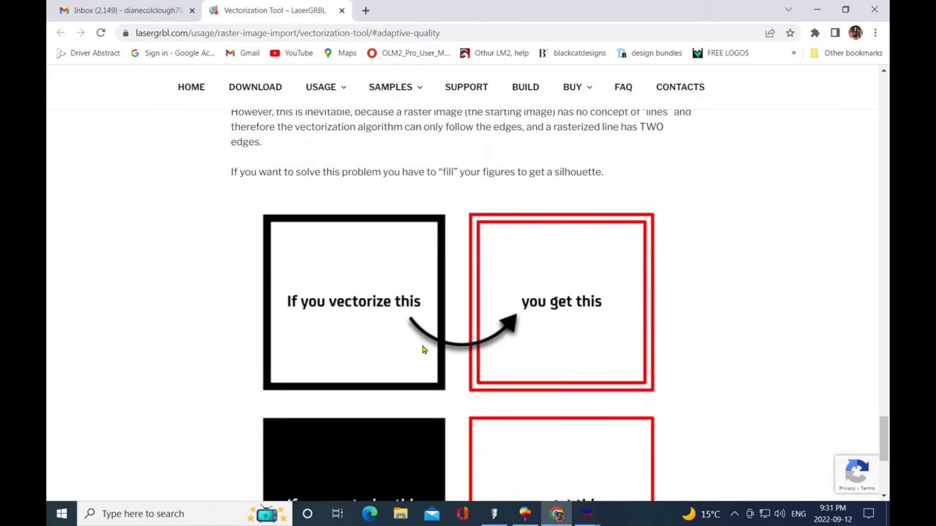
pyautogui.scroll(-3, 416, 357)
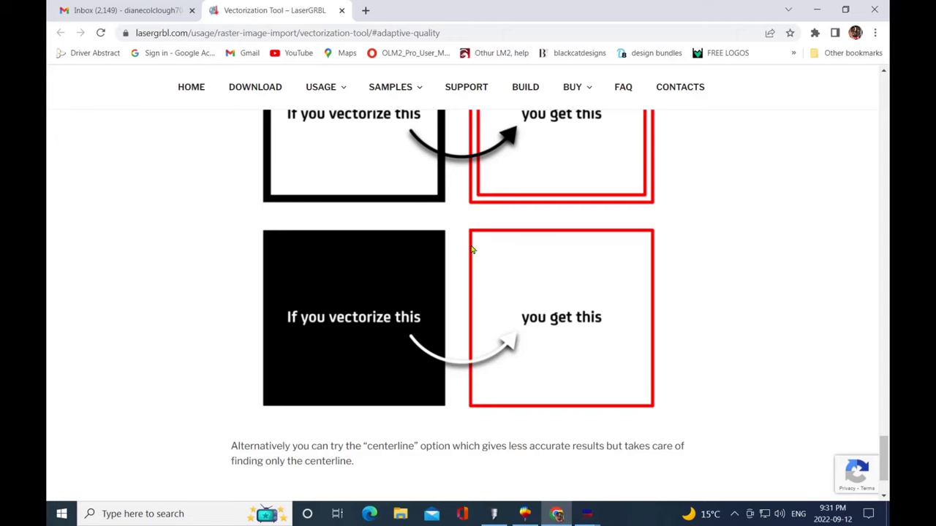
pyautogui.scroll(-2, 466, 363)
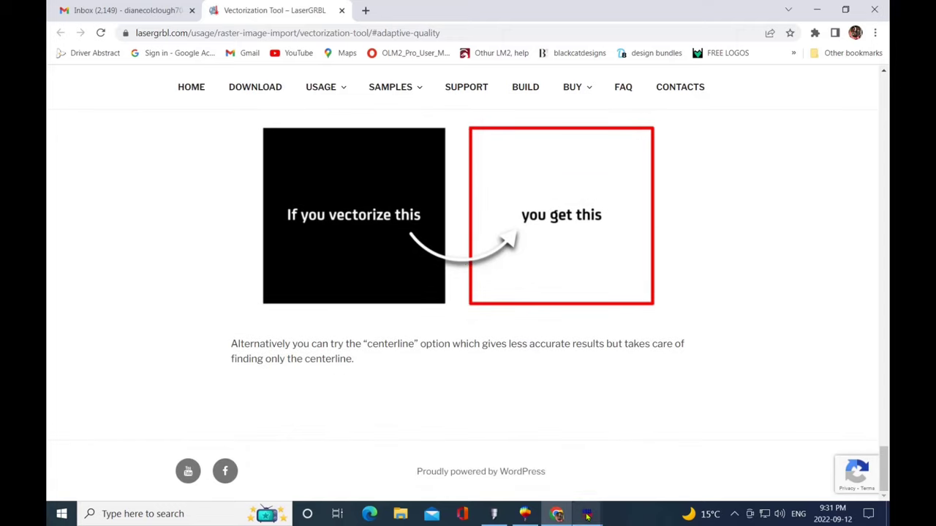
# - Create the outline job in M3 Constant Power mode with S-MIN 850 and Autosize enabled
pyautogui.moveTo(587, 516)
pyautogui.click(640, 472)
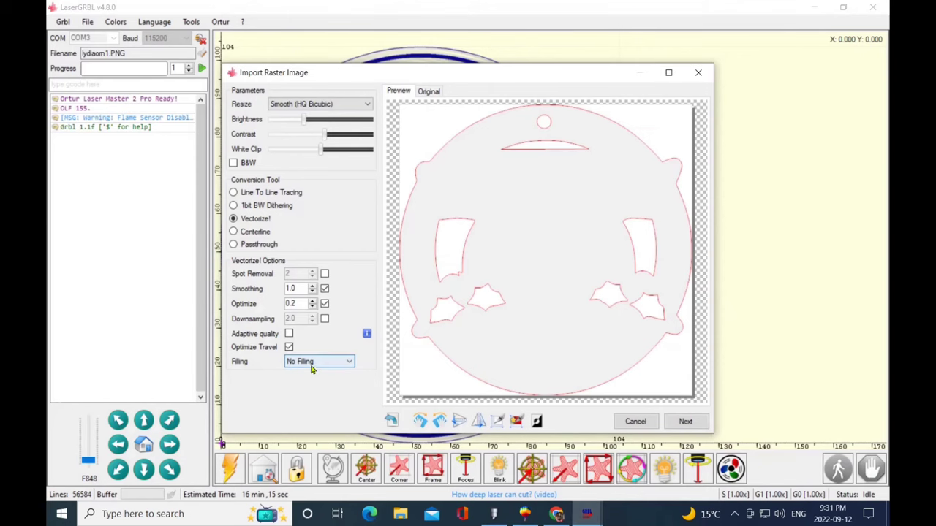
pyautogui.click(685, 422)
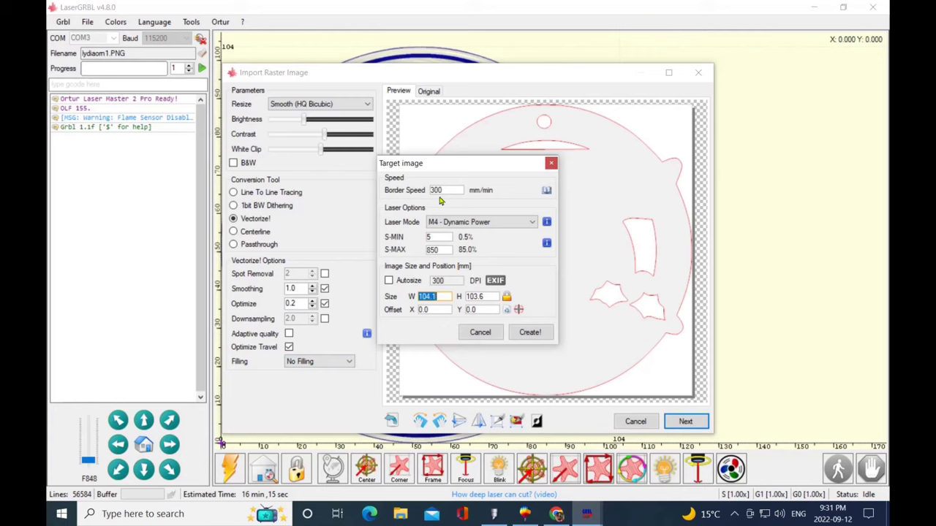
pyautogui.click(532, 222)
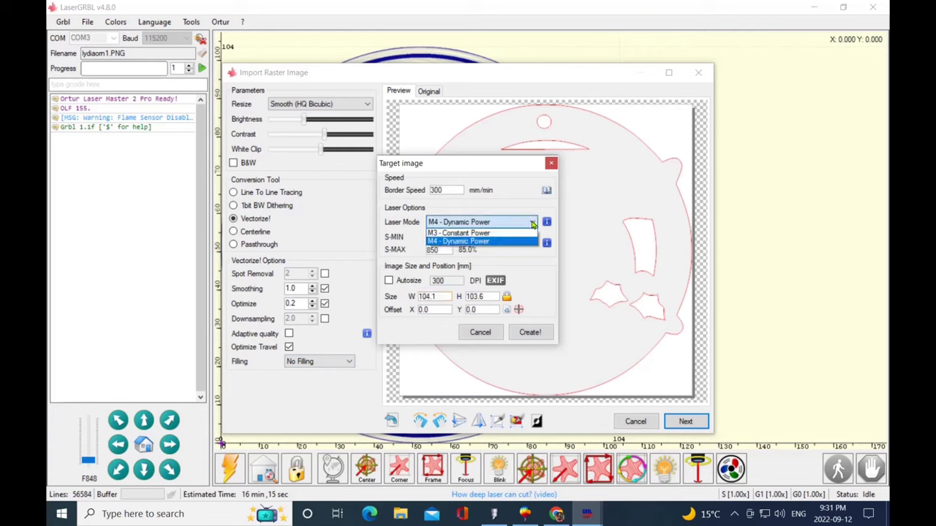
pyautogui.click(484, 234)
pyautogui.doubleClick(427, 238)
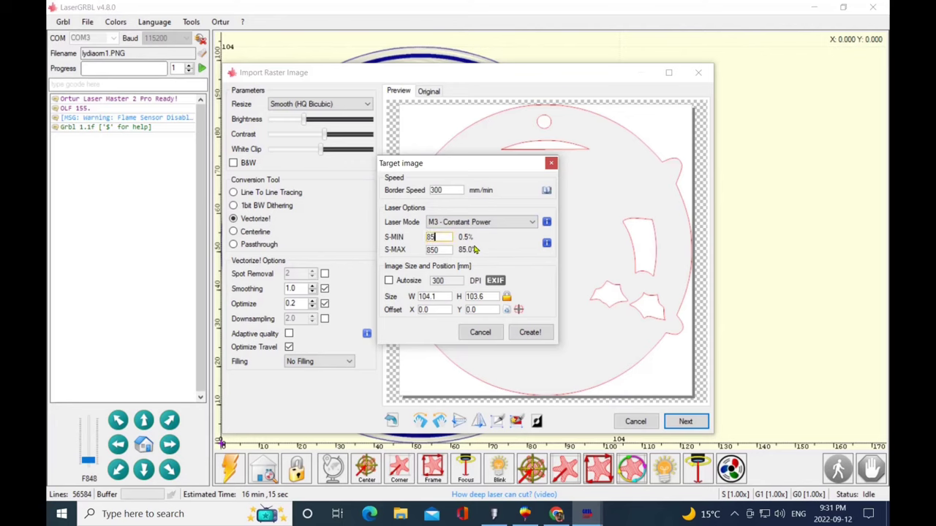
pyautogui.click(388, 282)
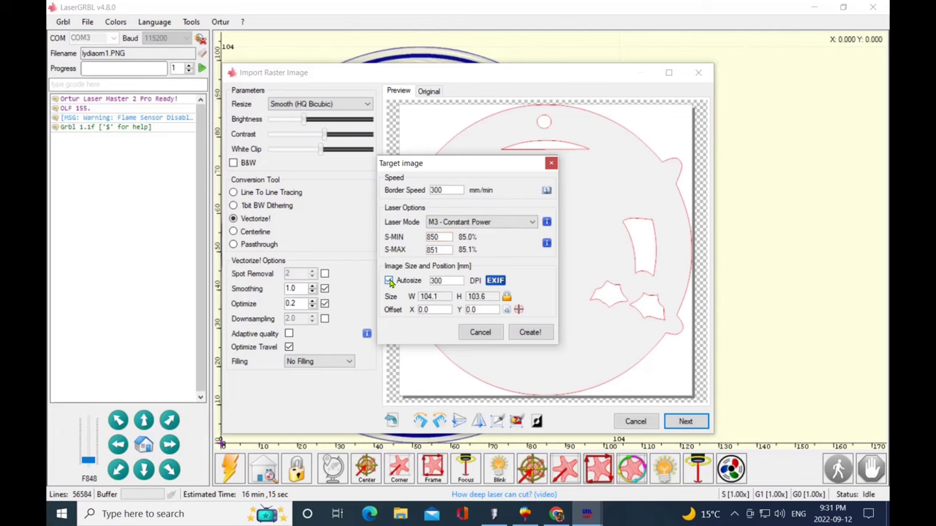
pyautogui.click(530, 333)
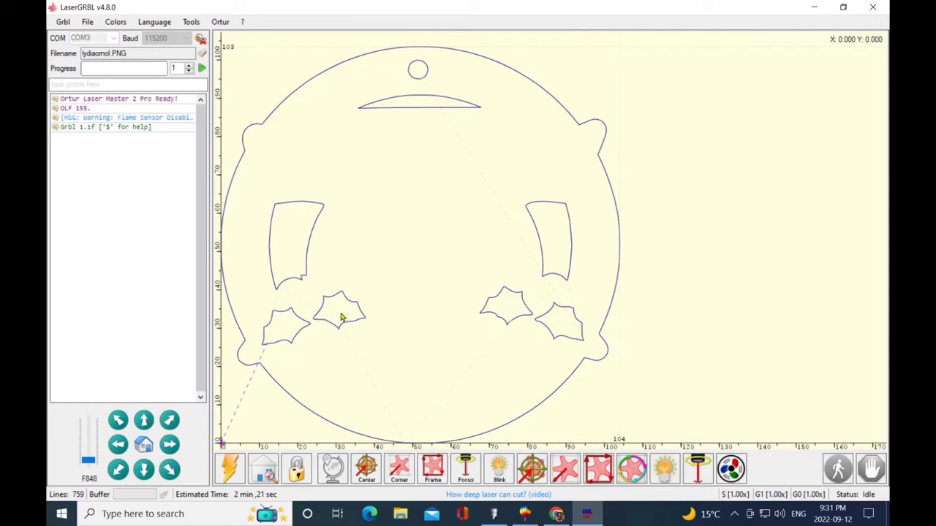
# - Home the laser, trace the outline's roughly 103.9 × 103.4 mm frame, then home again
pyautogui.click(267, 472)
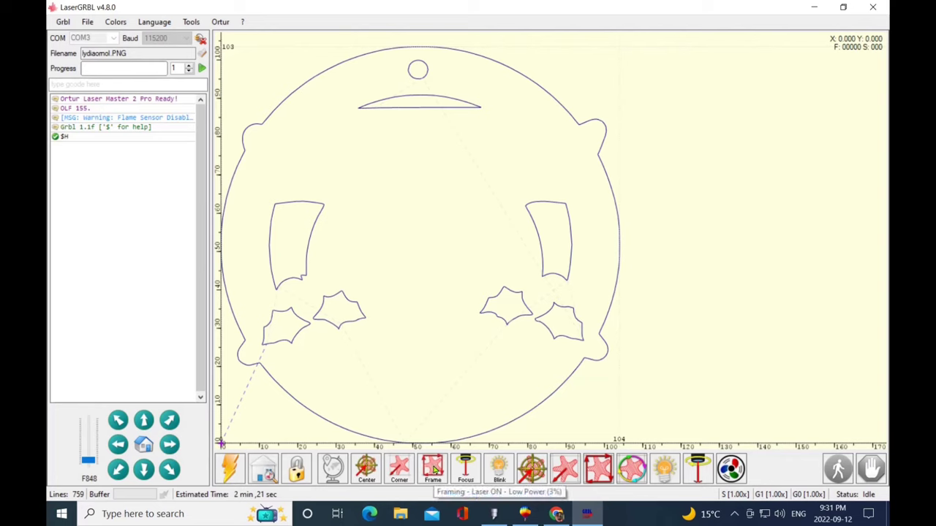
pyautogui.click(433, 470)
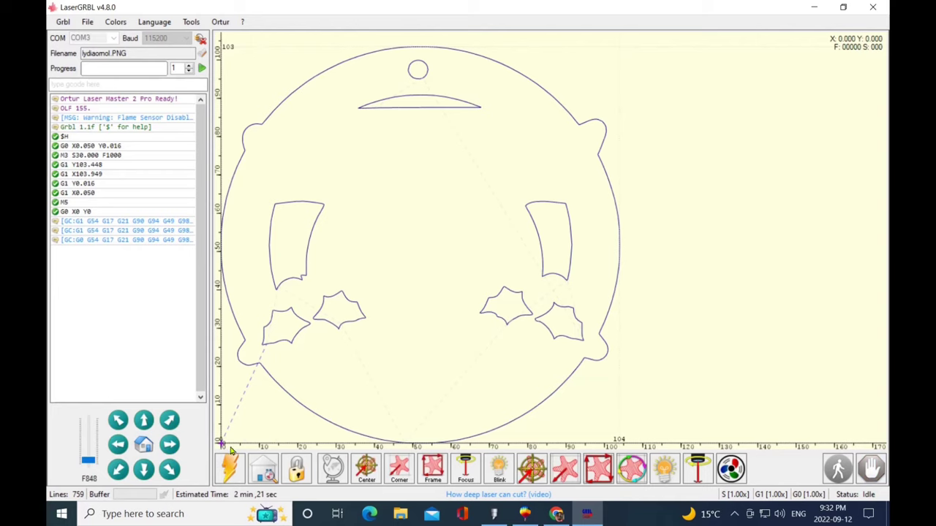
pyautogui.click(264, 468)
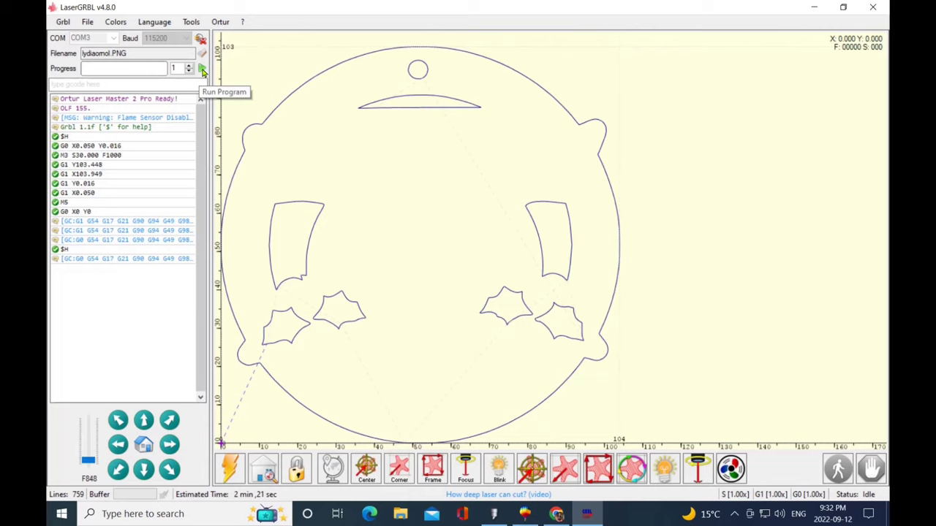
# - Bring up the power and speed overrides while all 759 outline lines cut with 0 errors
pyautogui.click(763, 497)
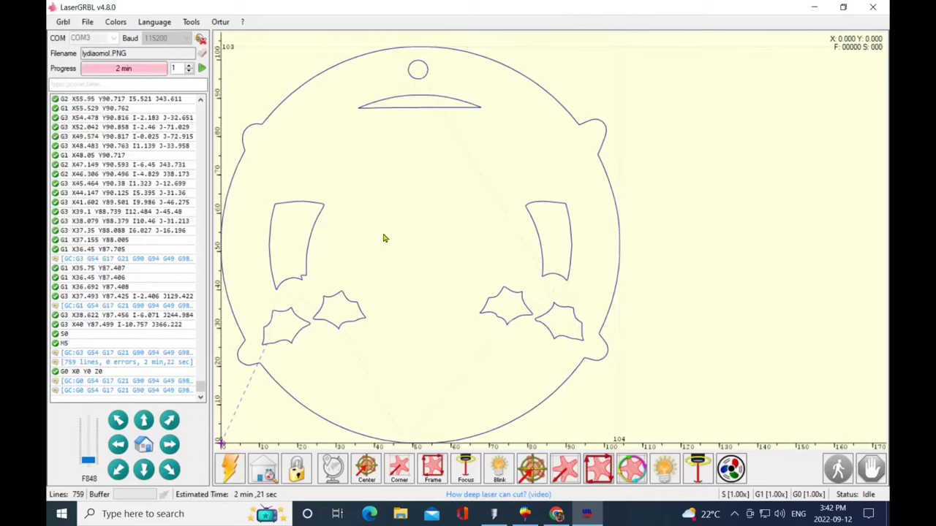
# - Home the laser and run another outline pass at 0.73x power and 1.43x speed
pyautogui.click(264, 473)
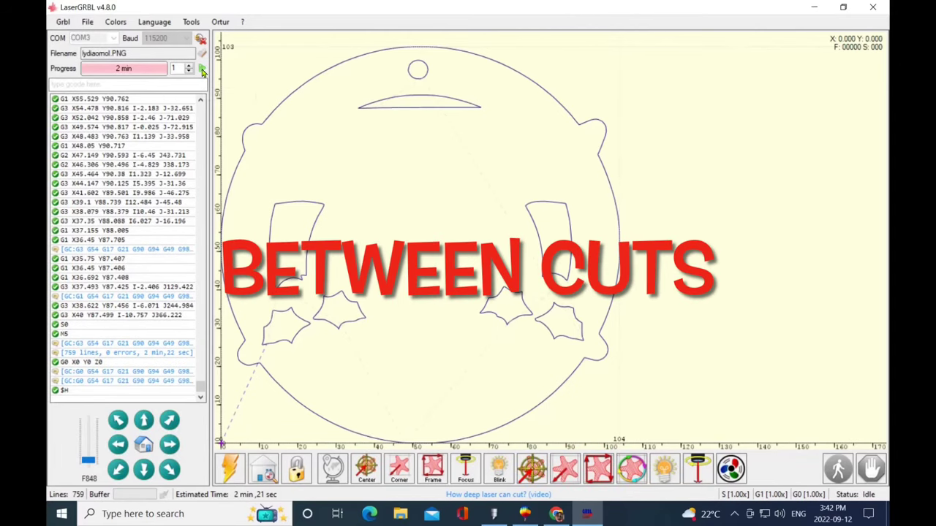
pyautogui.click(203, 69)
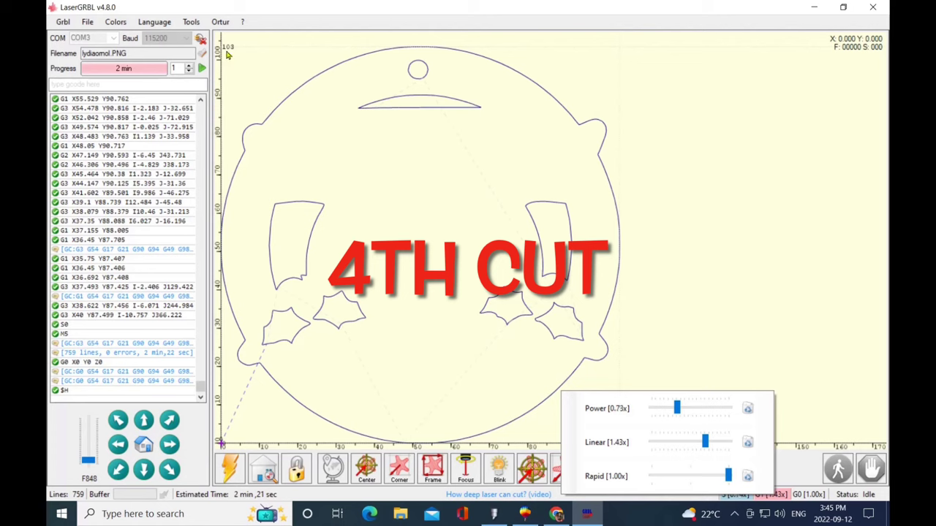
# - Start one more outline pass, then abort the running job and confirm 'Abort current job?'
pyautogui.click(202, 68)
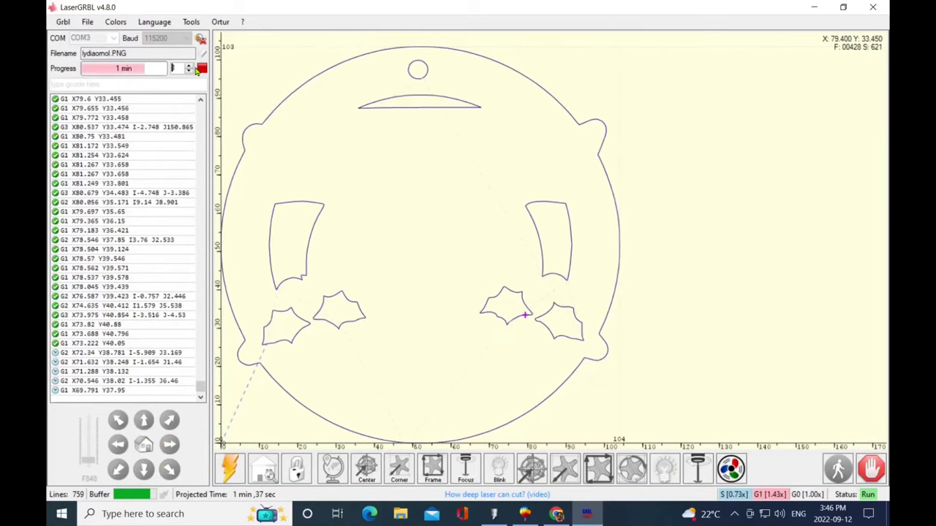
pyautogui.click(201, 68)
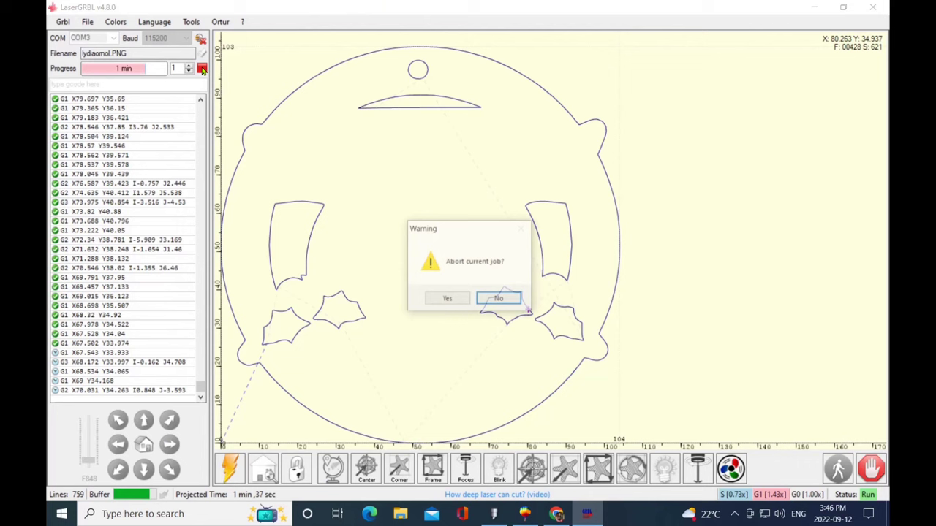
pyautogui.click(447, 298)
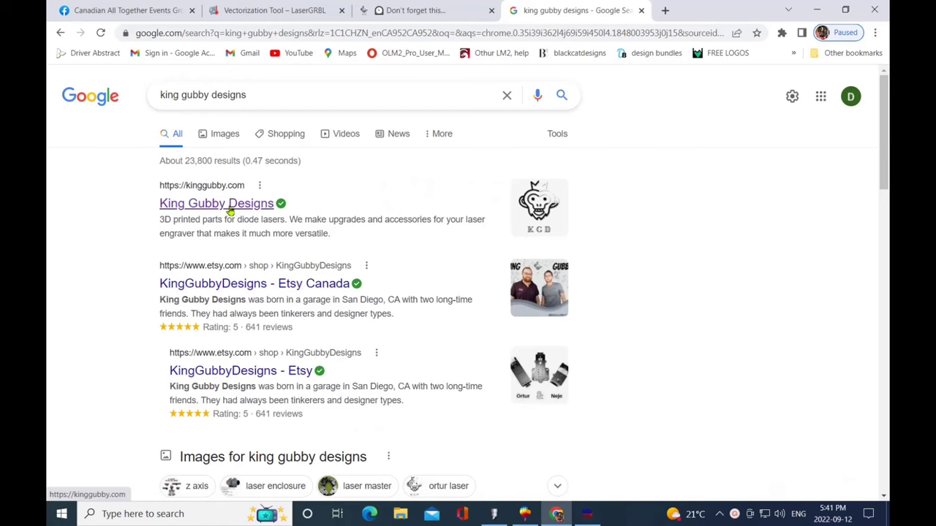
# - Open the King Gubby Designs site's Ortur Laser Master 2 Pro collection from the Lasers menu
pyautogui.click(229, 208)
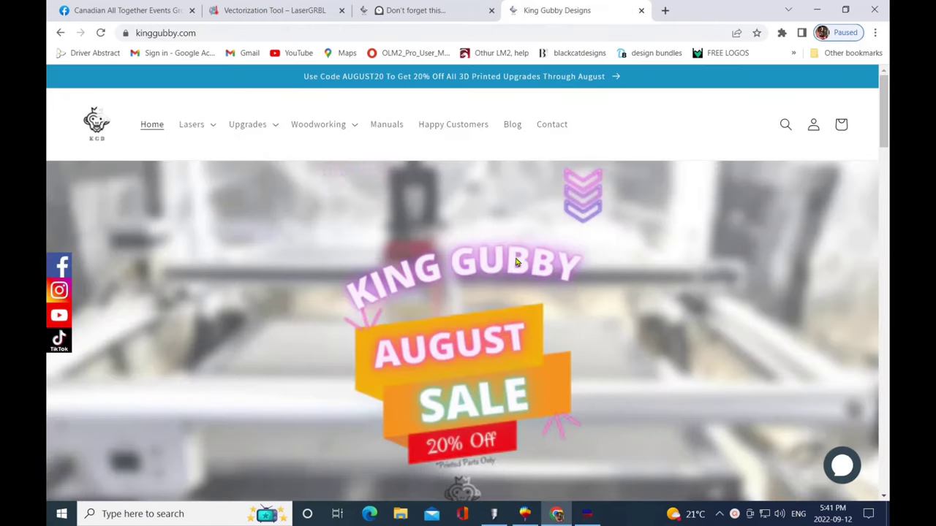
pyautogui.click(213, 129)
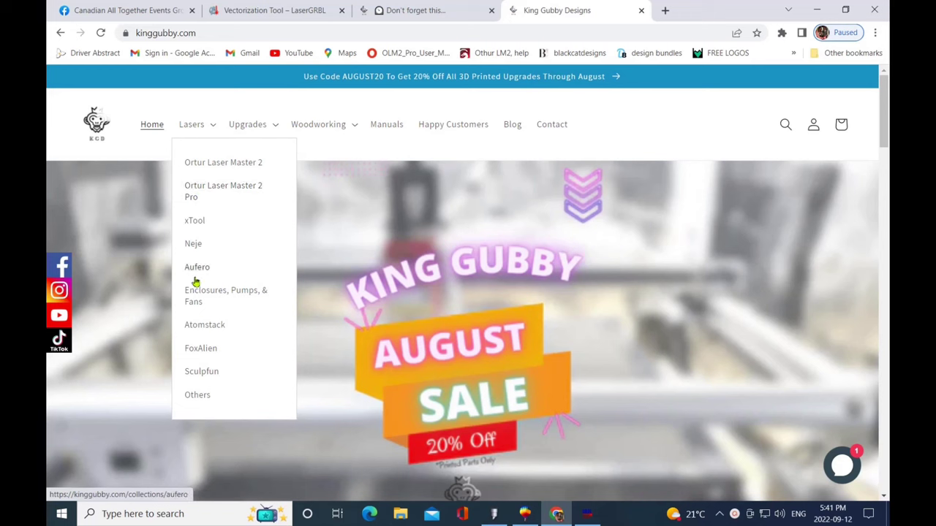
pyautogui.click(209, 188)
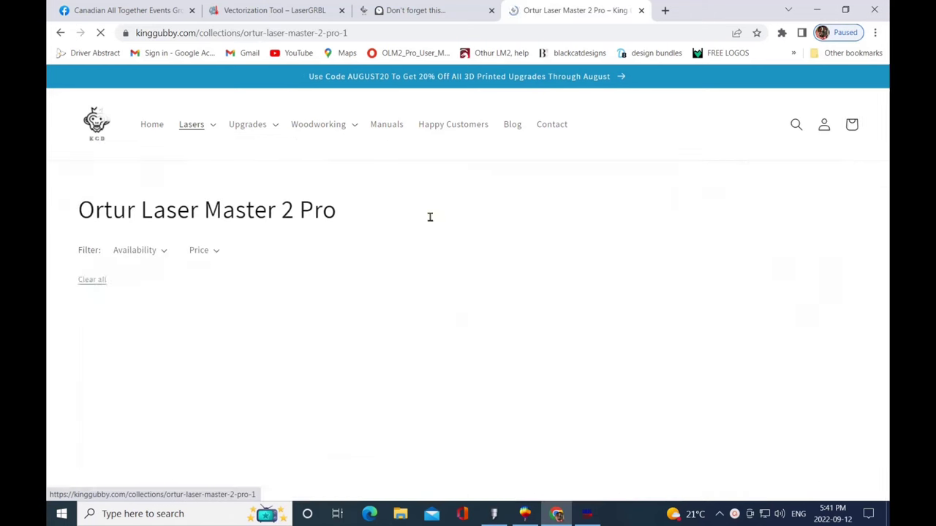
# - Browse the 17 products and go to page 2, showing the Side Mount Air Assist
pyautogui.scroll(-8, 576, 250)
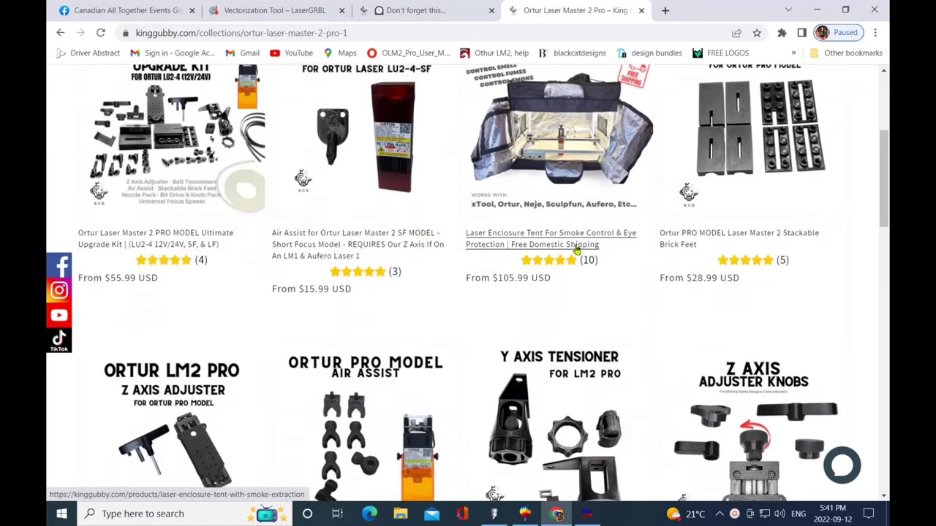
pyautogui.scroll(-4, 576, 250)
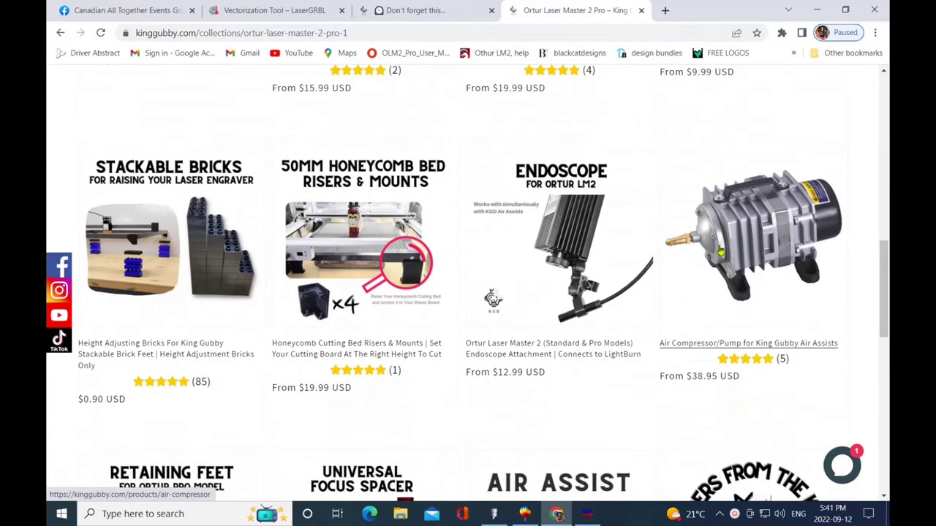
pyautogui.scroll(-3, 637, 234)
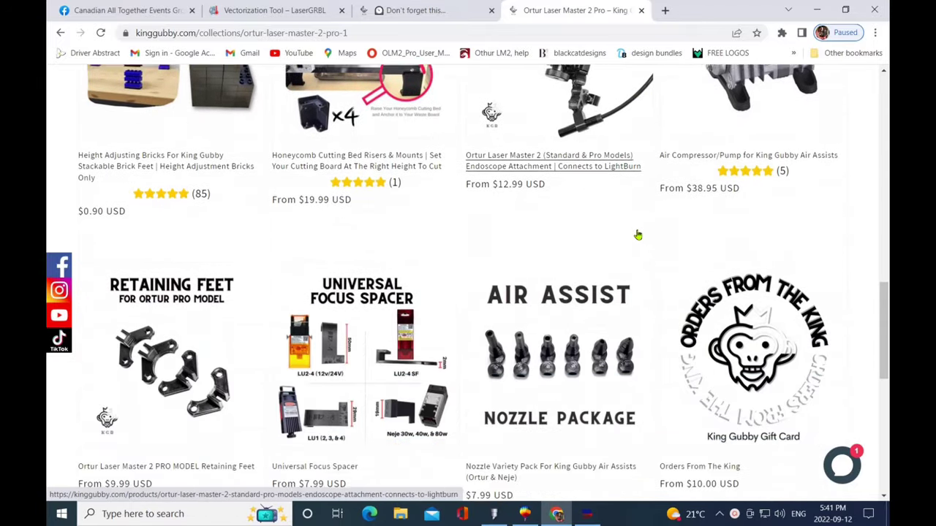
pyautogui.scroll(-2, 638, 235)
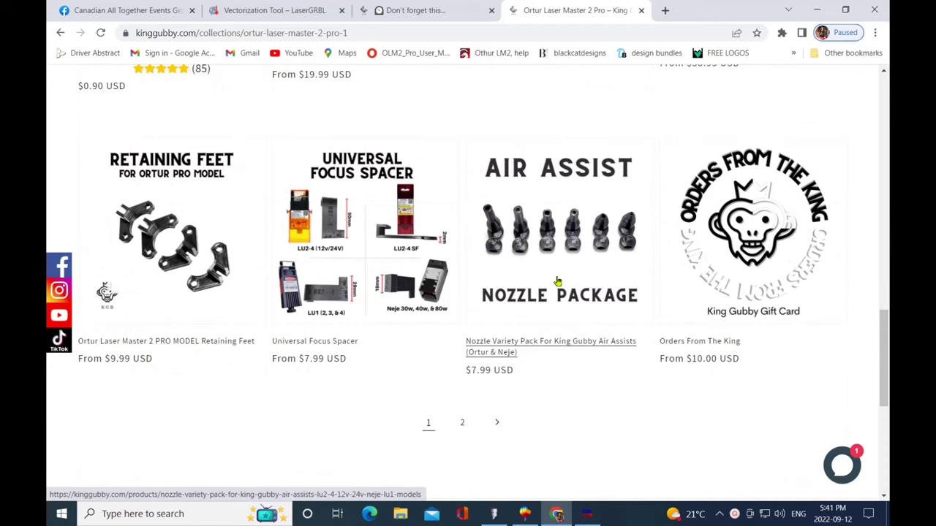
pyautogui.click(461, 423)
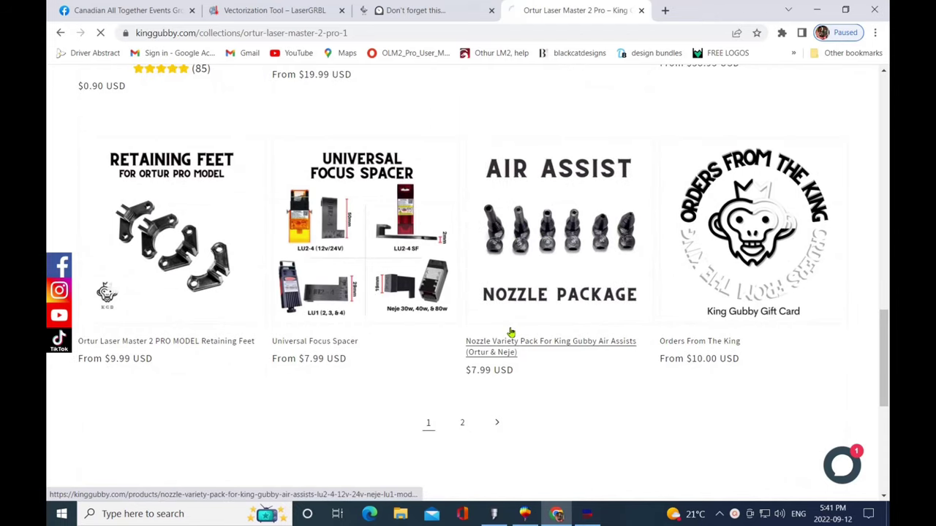
pyautogui.scroll(-3, 520, 278)
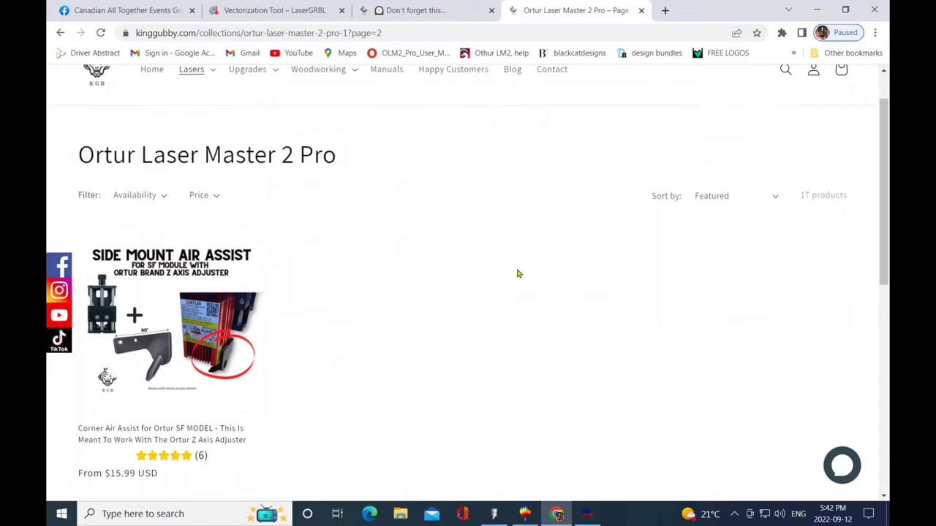